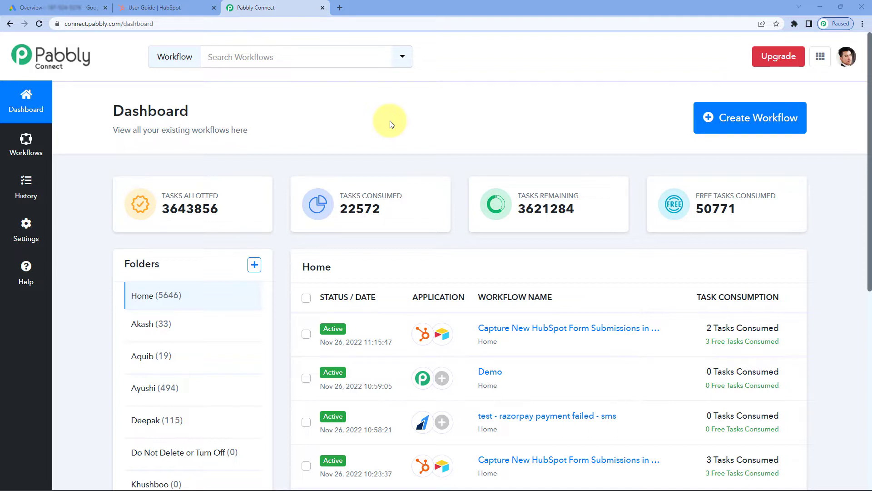
# Create a new workflow named 'Google Ads to HubSpot'
pyautogui.click(738, 119)
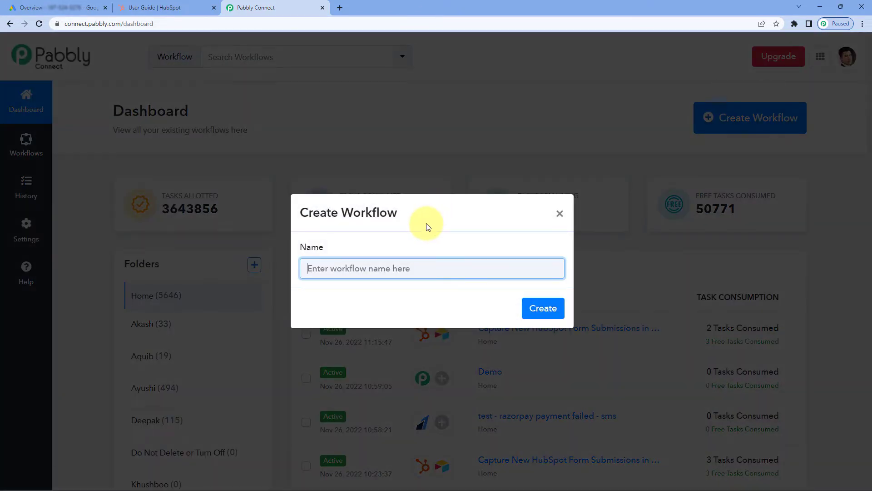
pyautogui.write('Google Ad')
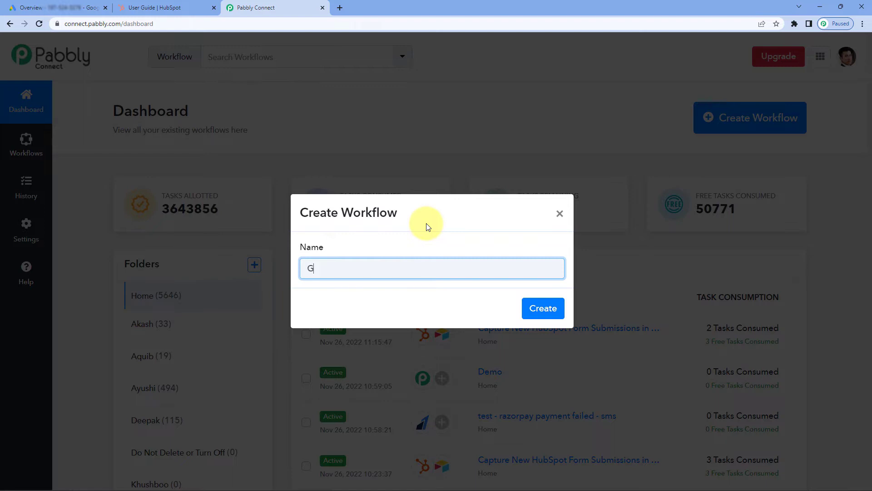
pyautogui.write('s to HubSpot')
pyautogui.click(533, 313)
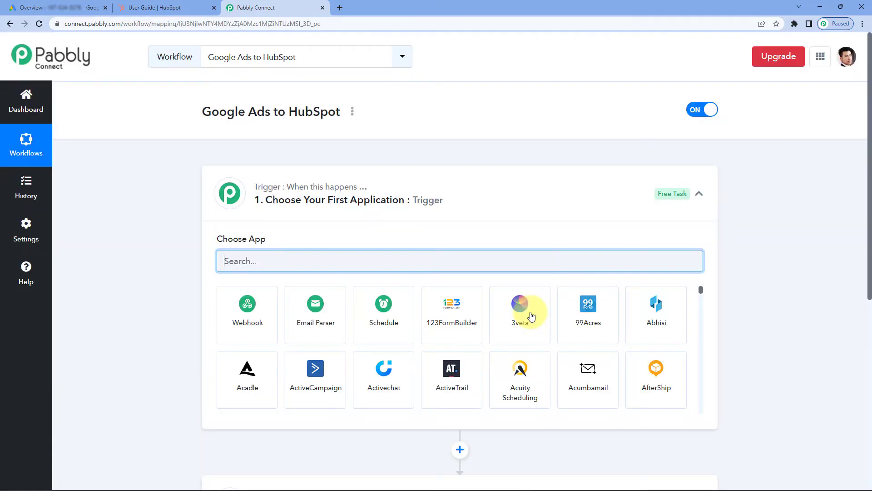
# Expand the trigger step to show its list of apps
pyautogui.click(439, 194)
pyautogui.scroll(-1, 165, 180)
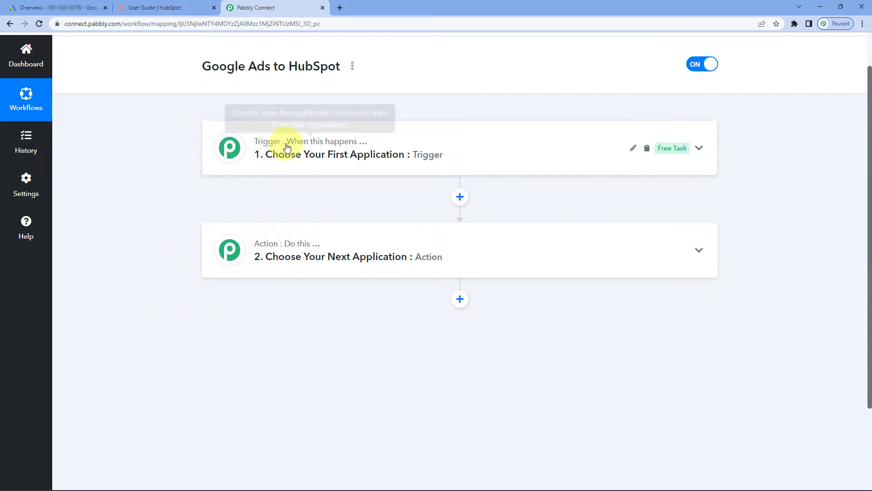
pyautogui.click(416, 136)
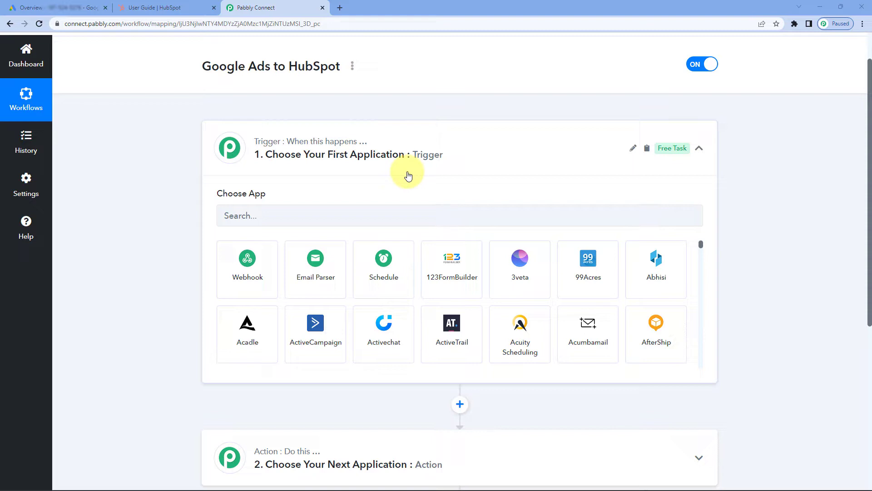
pyautogui.scroll(-1, 198, 170)
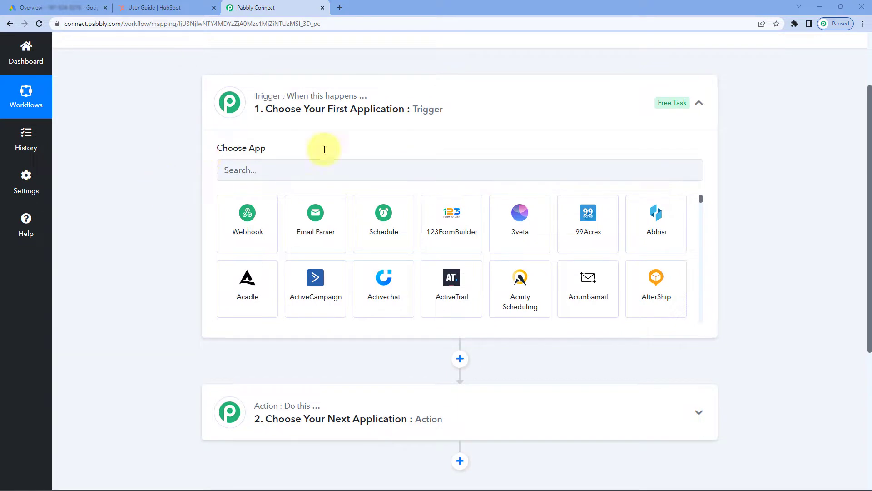
# Set the trigger to Google Ads with the New Lead Form Entry event
pyautogui.click(282, 169)
pyautogui.write('Google Ads')
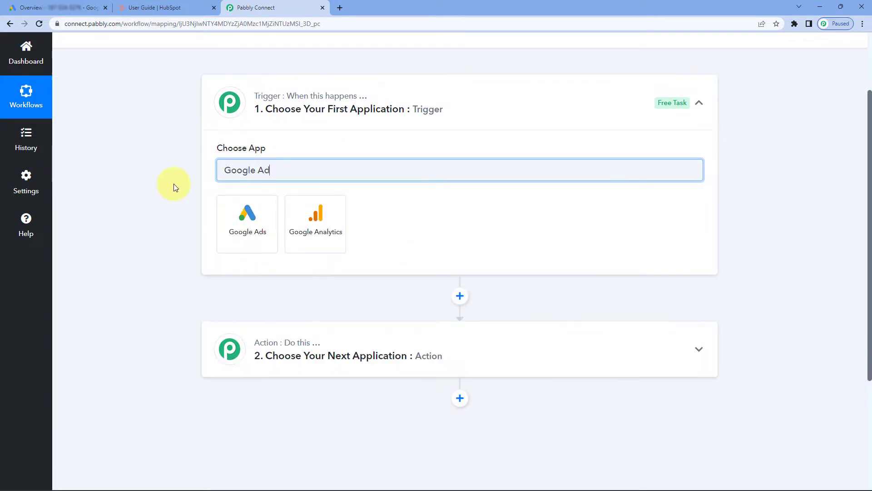
pyautogui.click(223, 205)
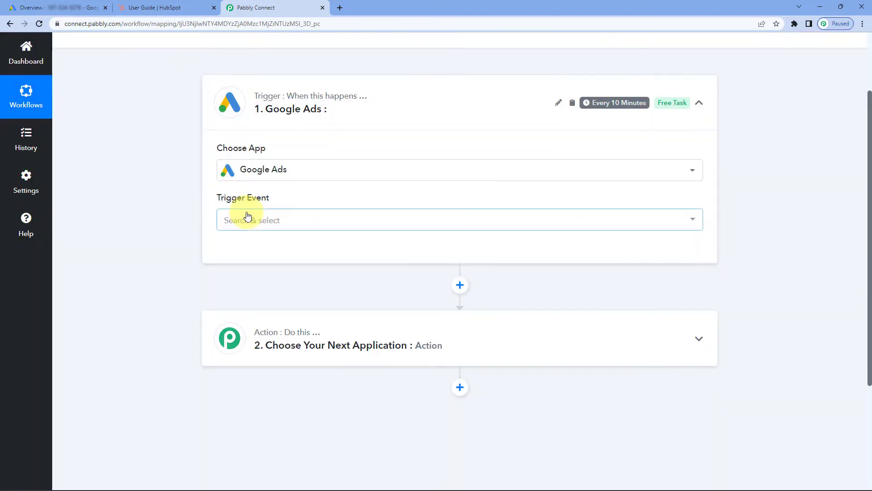
pyautogui.click(309, 219)
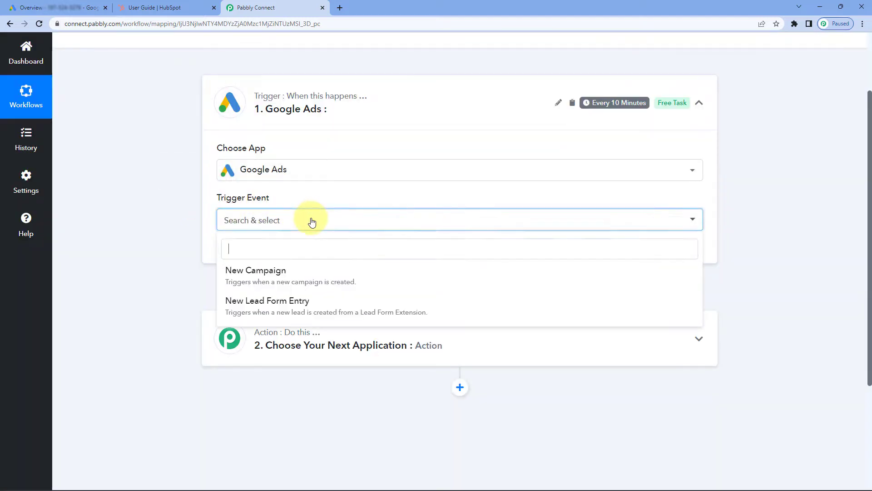
pyautogui.click(320, 307)
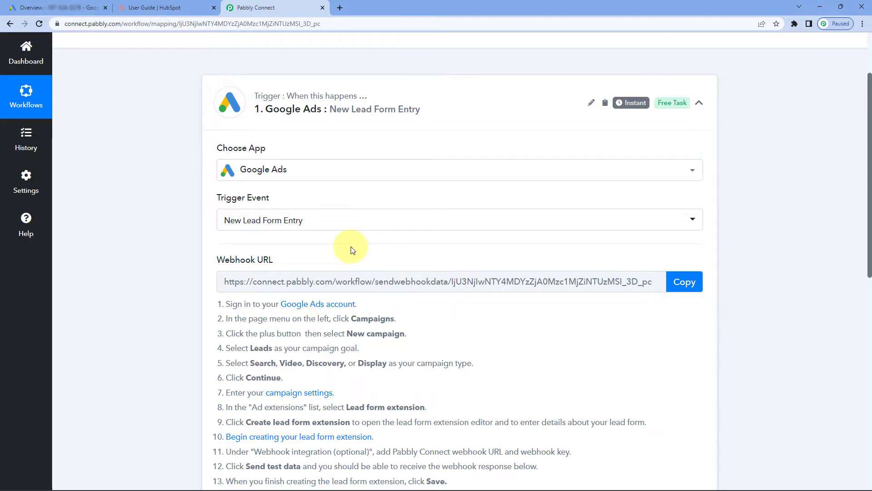
# Copy the trigger's webhook URL and switch over to Google Ads
pyautogui.click(676, 282)
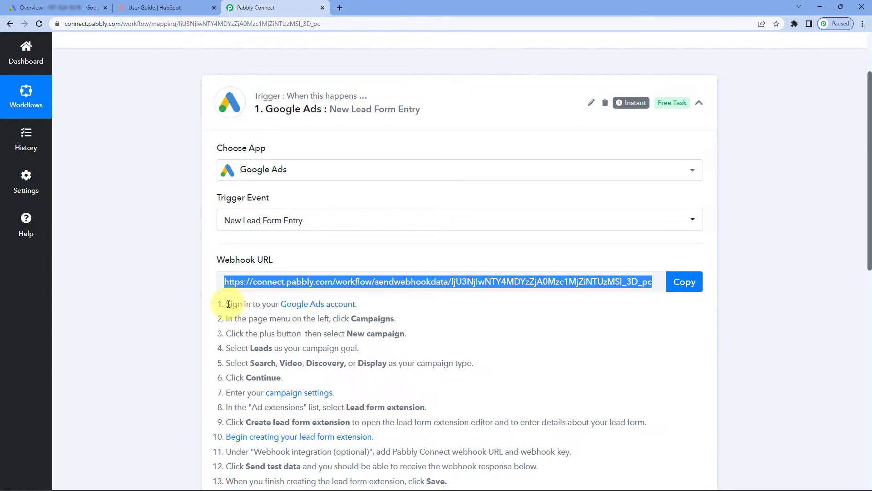
pyautogui.moveTo(231, 309); pyautogui.dragTo(334, 393)
pyautogui.click(413, 381)
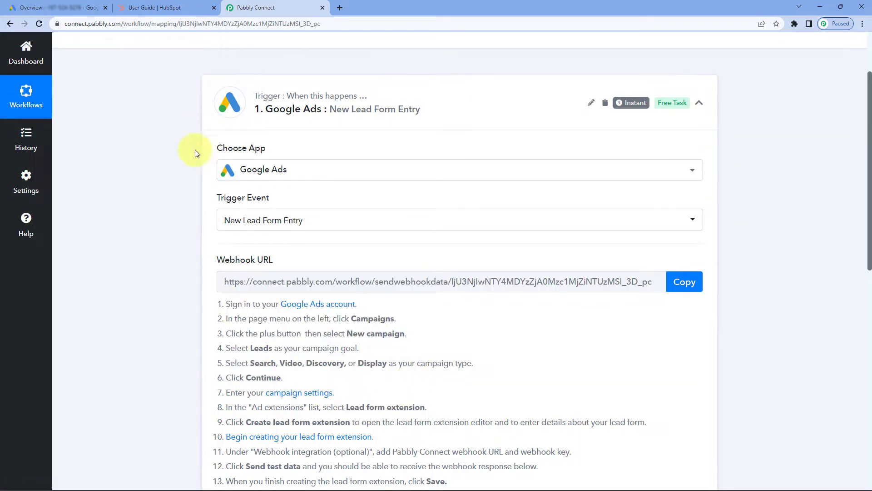
pyautogui.click(59, 8)
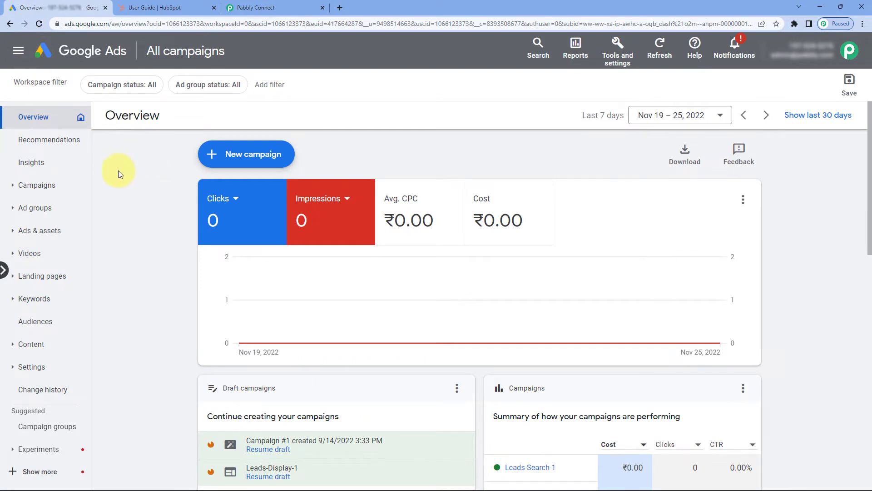
# Go to Ads & assets > Assets and choose to add a new Lead form asset
pyautogui.click(13, 234)
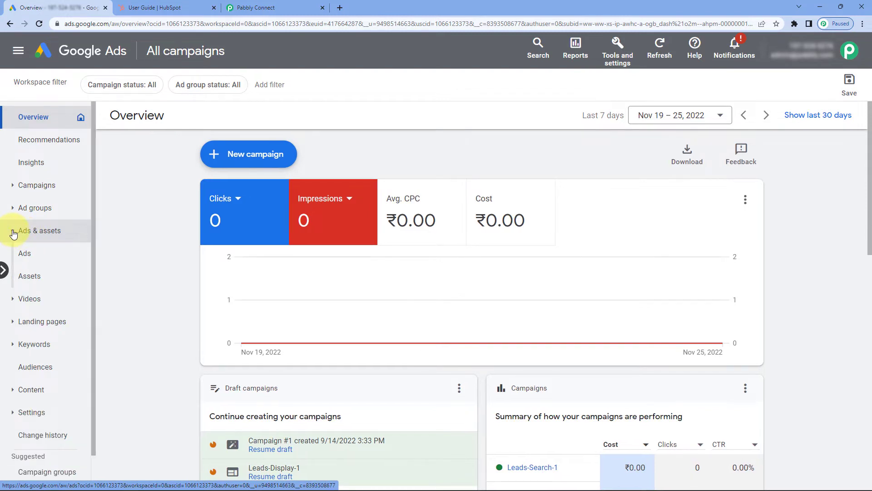
pyautogui.click(53, 277)
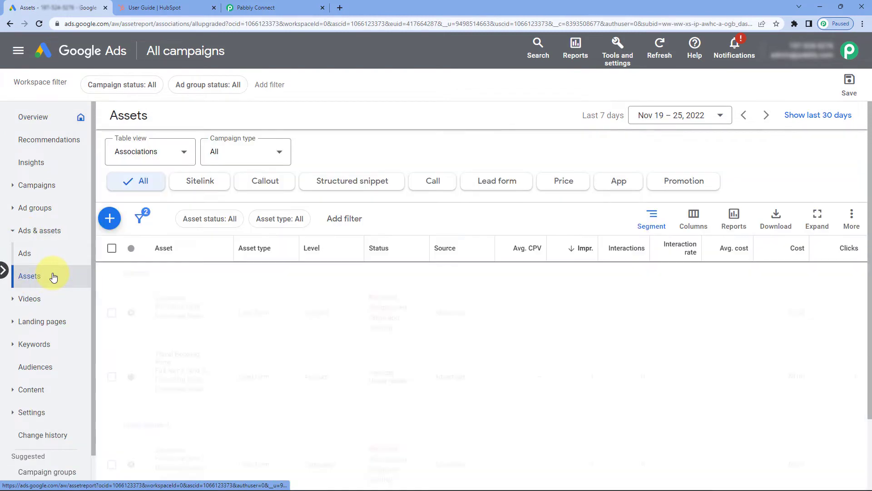
pyautogui.click(111, 219)
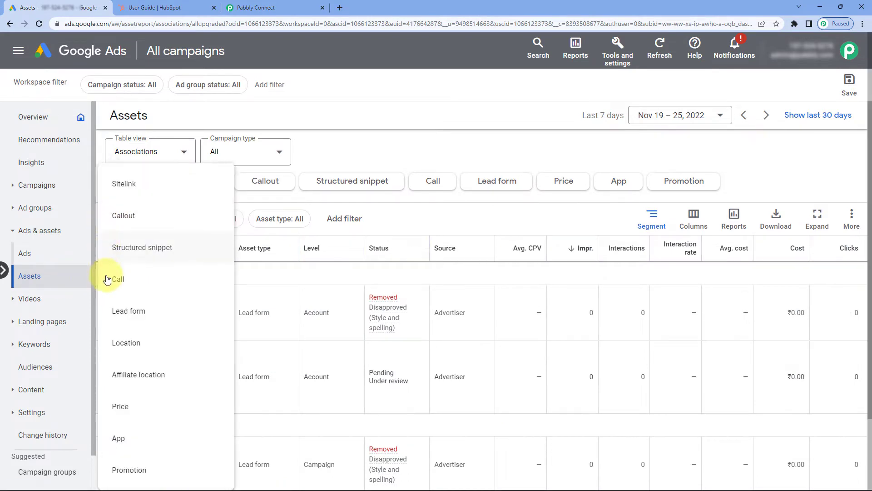
pyautogui.click(145, 309)
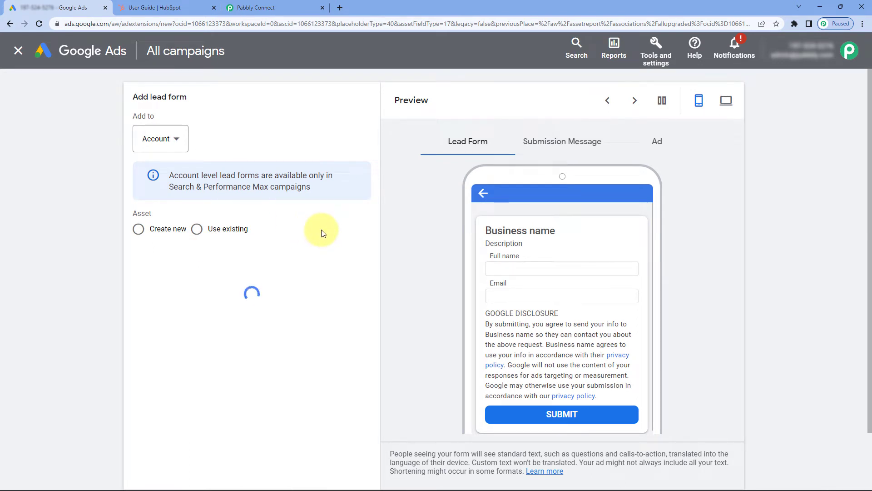
# Start a new lead form and check its Headline, Business name and Description fields
pyautogui.click(138, 229)
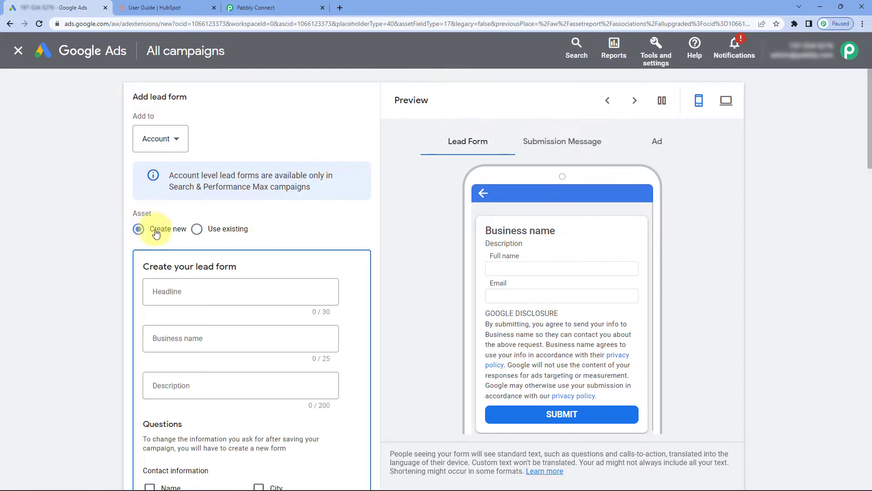
pyautogui.scroll(-1, 277, 209)
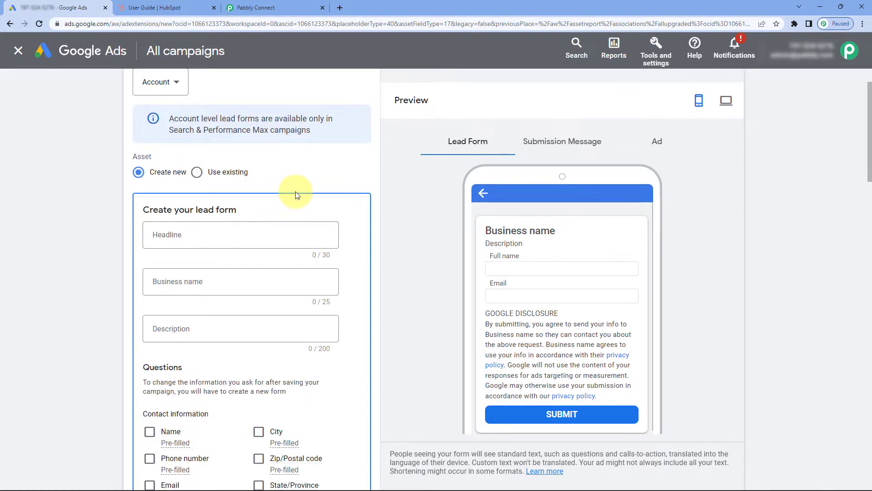
pyautogui.click(194, 236)
pyautogui.click(194, 280)
pyautogui.click(194, 333)
pyautogui.click(96, 249)
# Review the Export leads webhook options, then close the lead form editor
pyautogui.scroll(-5, 104, 242)
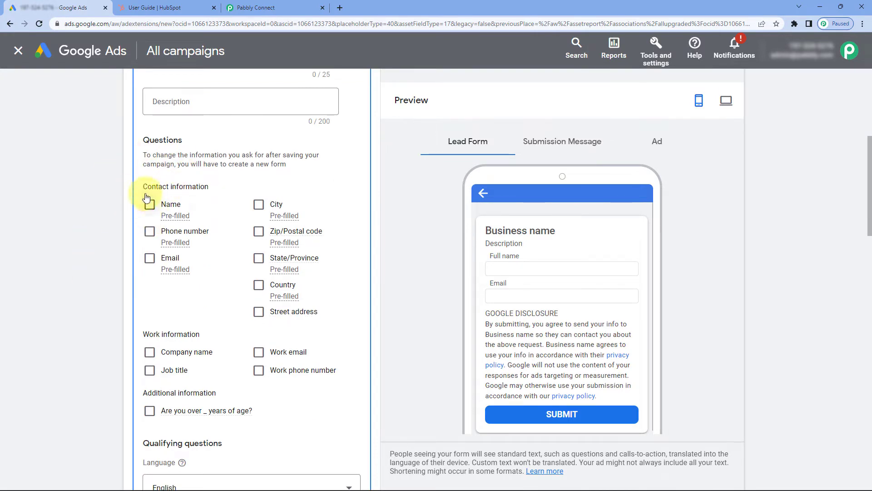
pyautogui.scroll(-5, 129, 305)
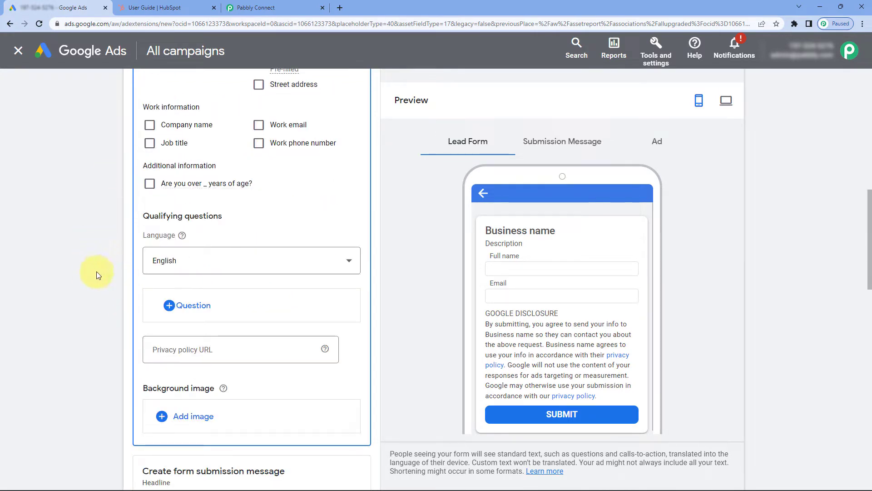
pyautogui.scroll(-4, 102, 299)
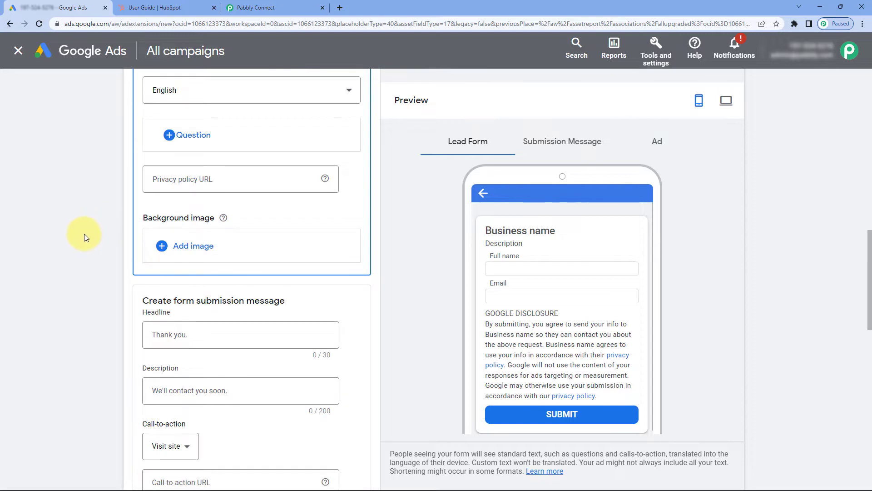
pyautogui.scroll(-13, 89, 246)
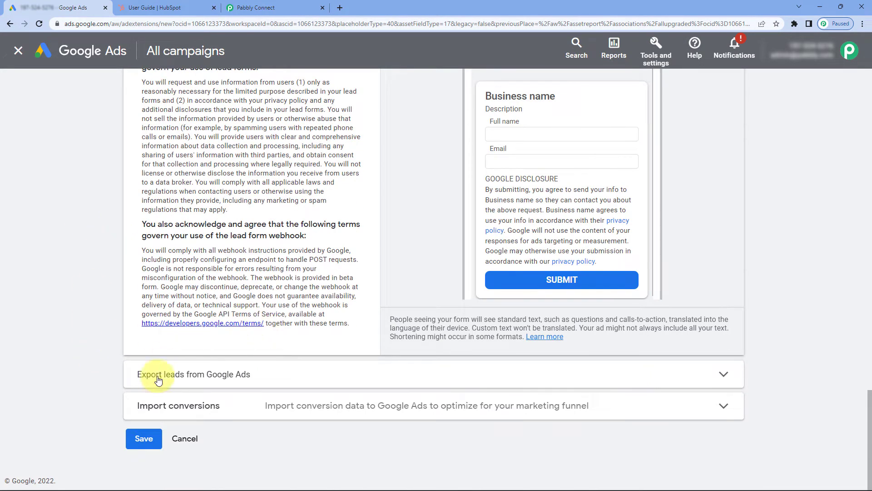
pyautogui.click(259, 376)
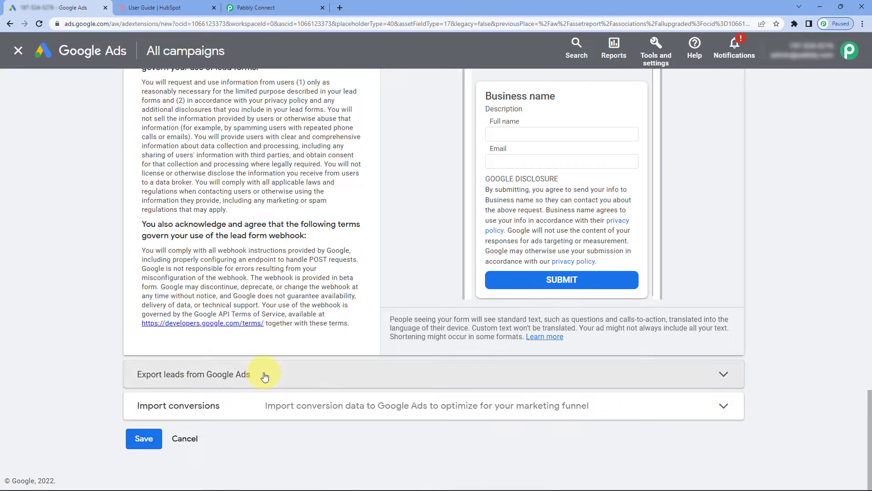
pyautogui.scroll(-3, 102, 337)
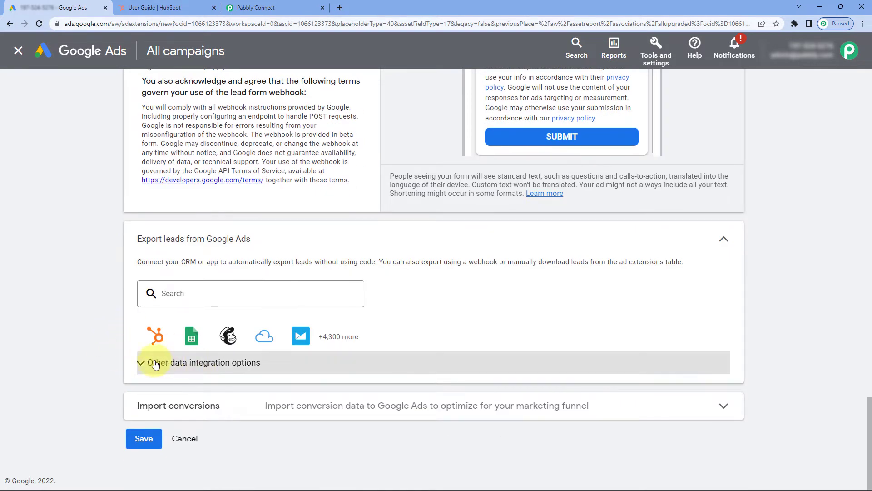
pyautogui.click(277, 367)
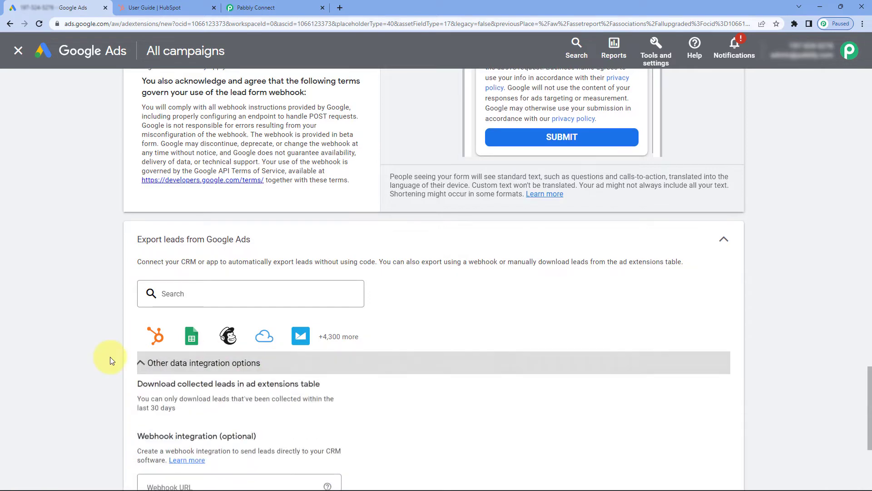
pyautogui.scroll(-2, 108, 352)
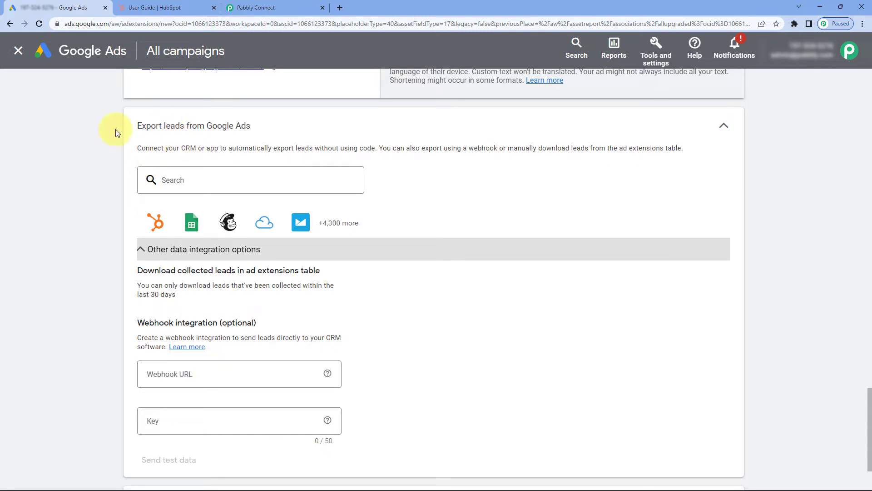
pyautogui.click(19, 51)
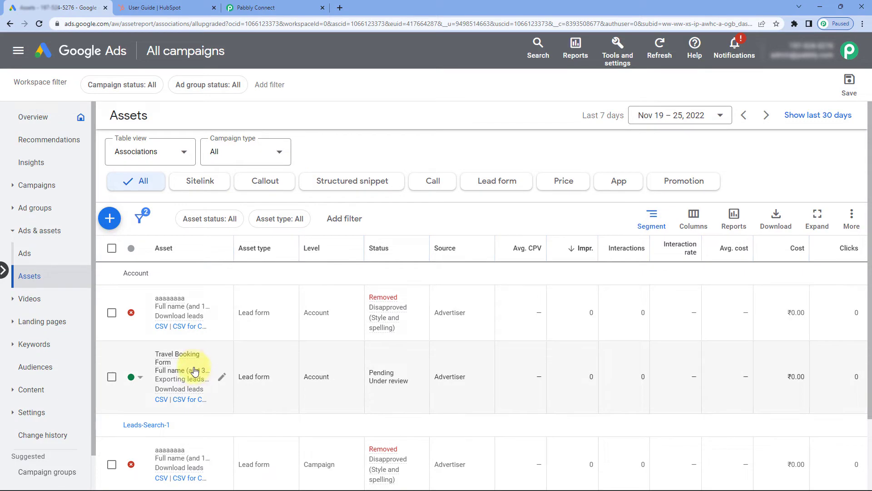
# Edit the Travel Booking Form and expand its Other data integration options
pyautogui.moveTo(193, 365)
pyautogui.click(168, 361)
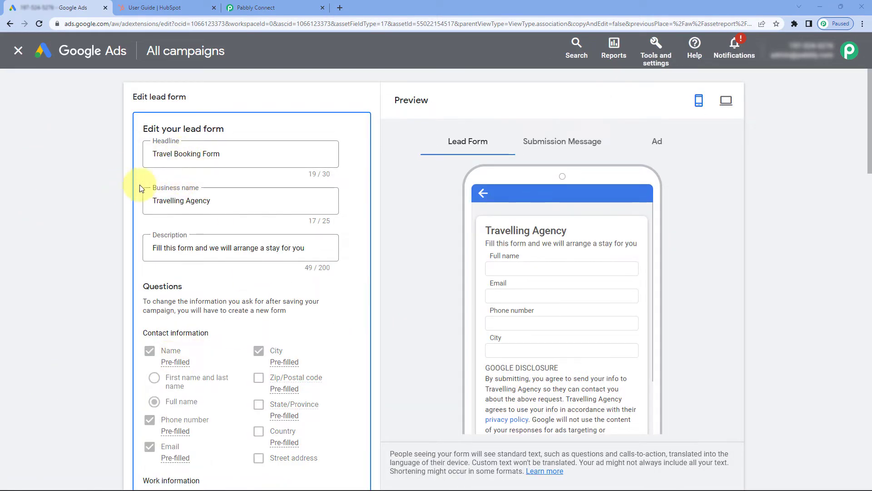
pyautogui.scroll(-4, 103, 185)
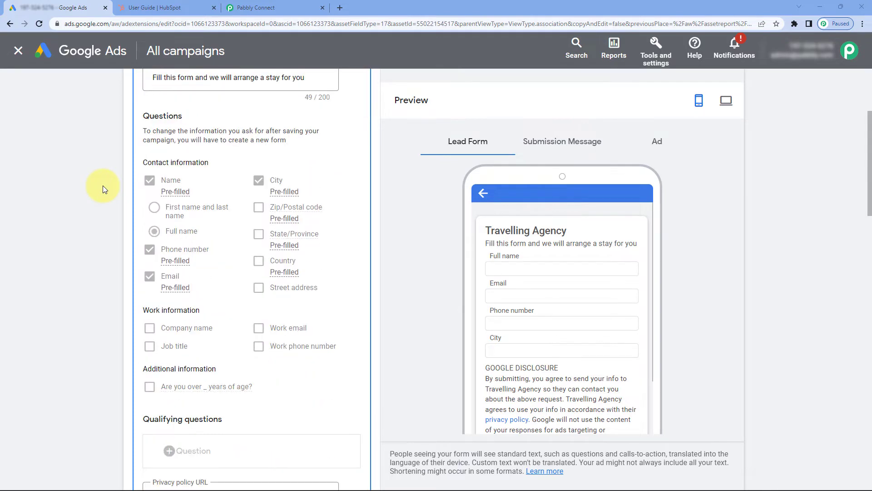
pyautogui.scroll(-1, 114, 195)
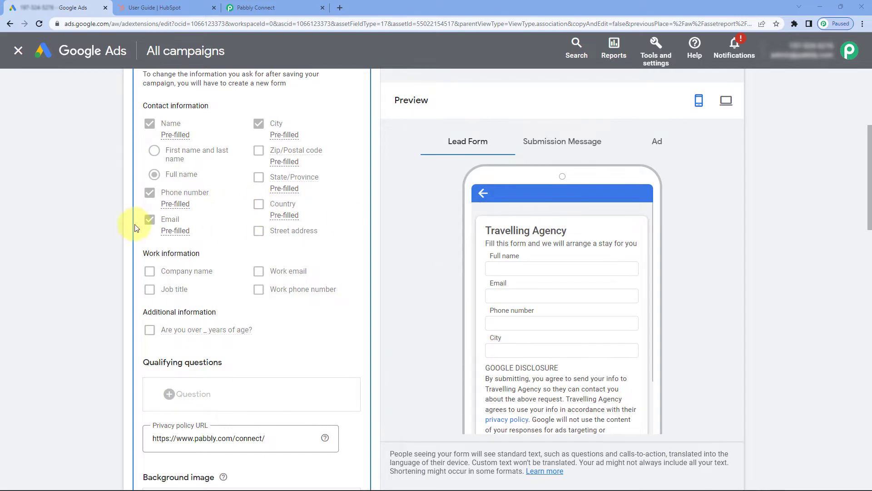
pyautogui.scroll(-3, 127, 221)
pyautogui.scroll(-4, 107, 214)
pyautogui.scroll(-15, 102, 211)
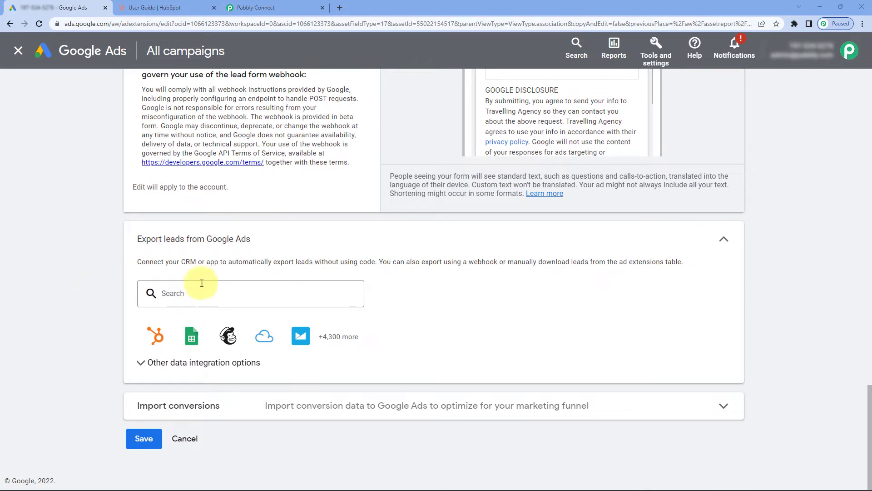
pyautogui.click(154, 364)
pyautogui.scroll(-4, 105, 329)
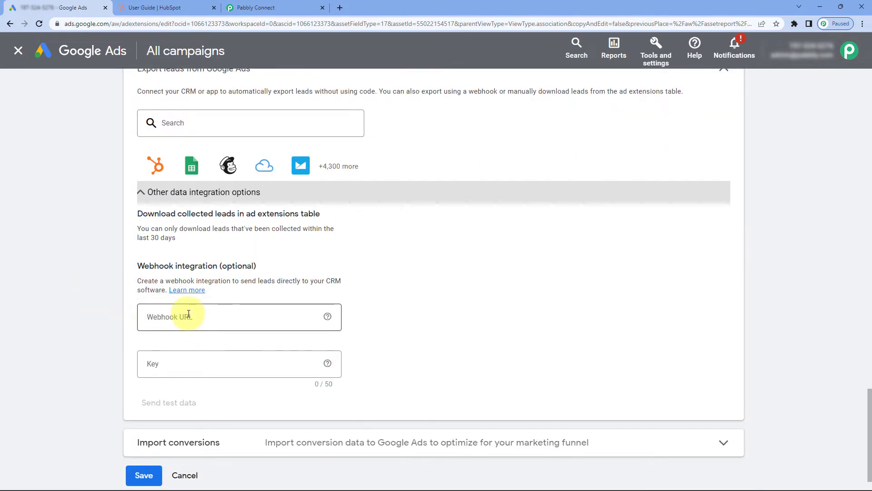
# Paste Pabbly's webhook URL into the lead form's Webhook URL field
pyautogui.click(256, 8)
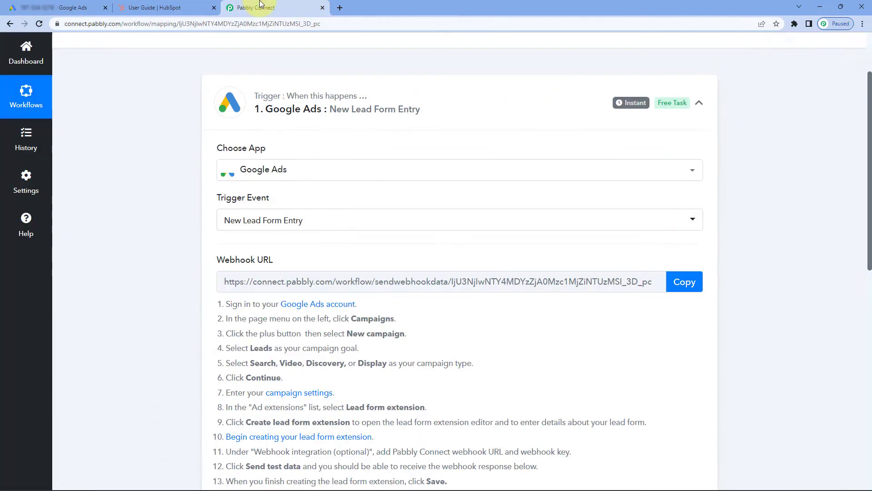
pyautogui.click(684, 282)
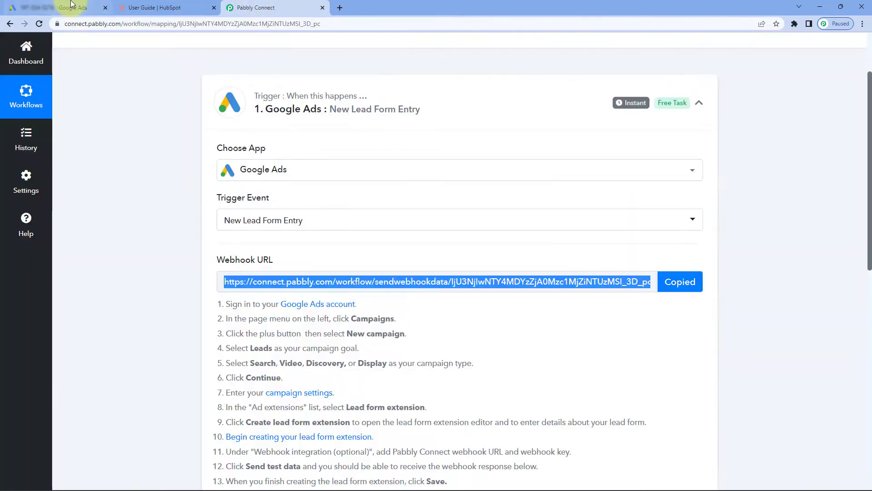
pyautogui.click(68, 7)
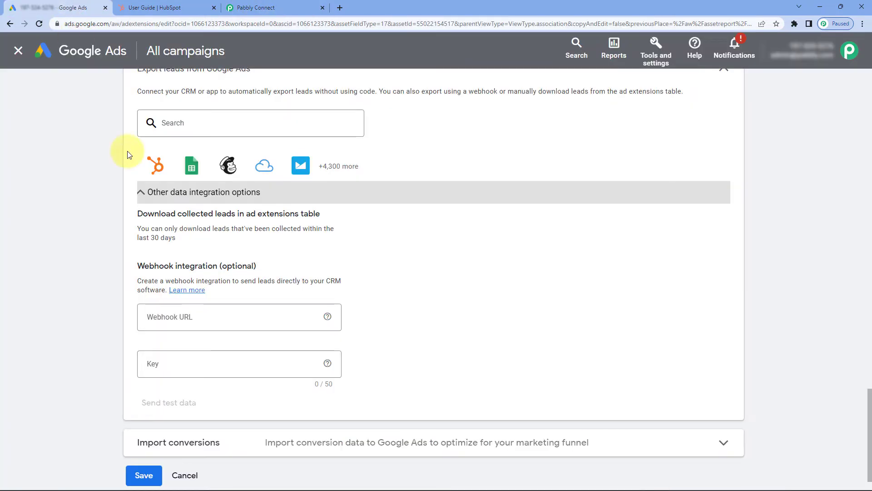
pyautogui.rightClick(185, 311)
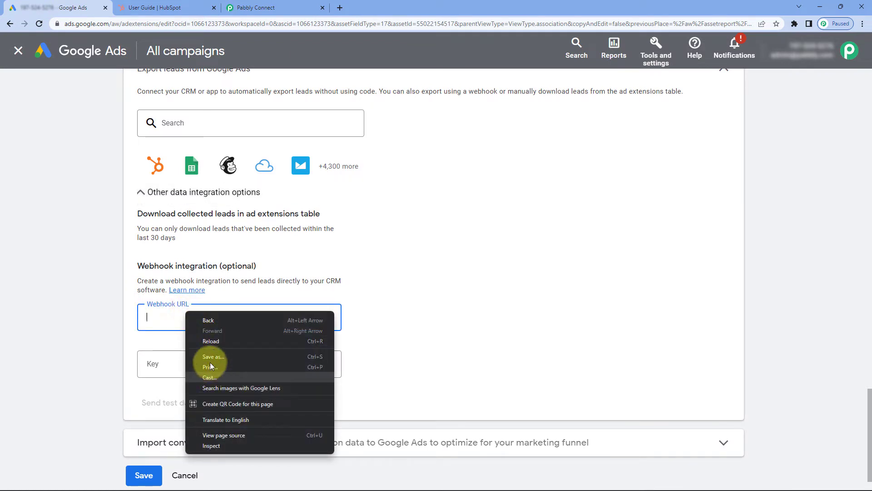
pyautogui.rightClick(159, 321)
pyautogui.click(178, 394)
pyautogui.click(166, 363)
pyautogui.write('1234')
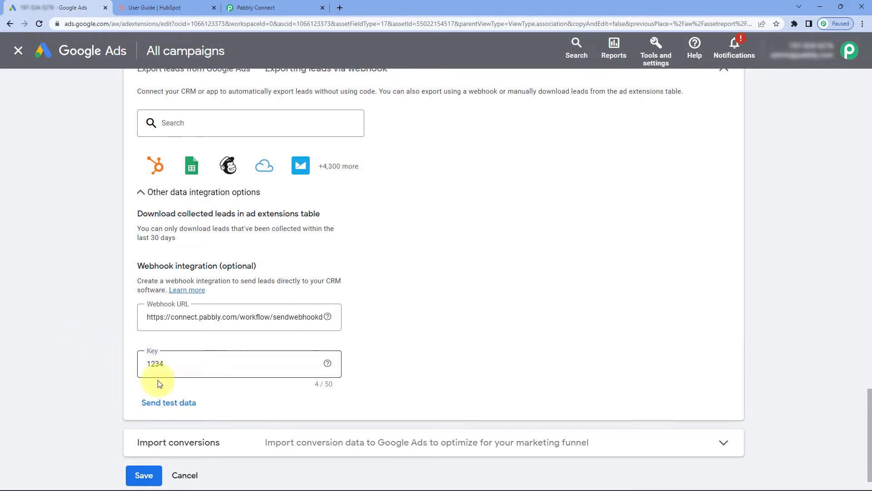
pyautogui.click(168, 404)
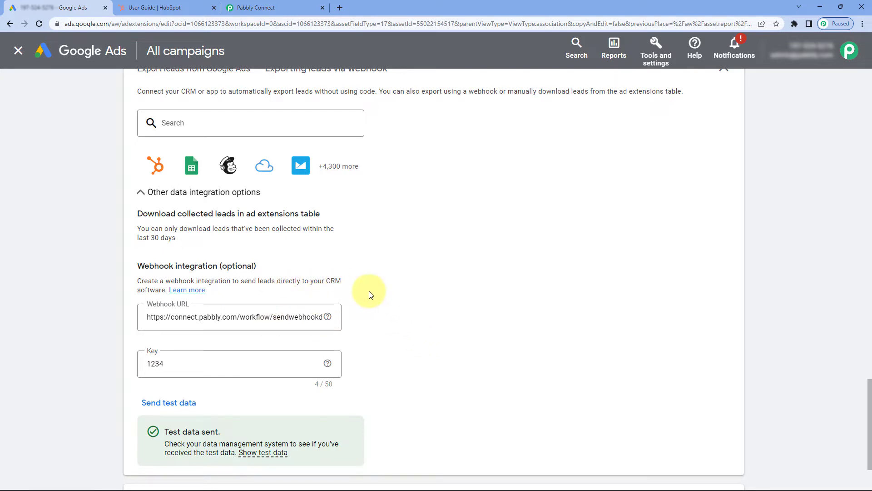
pyautogui.click(303, 8)
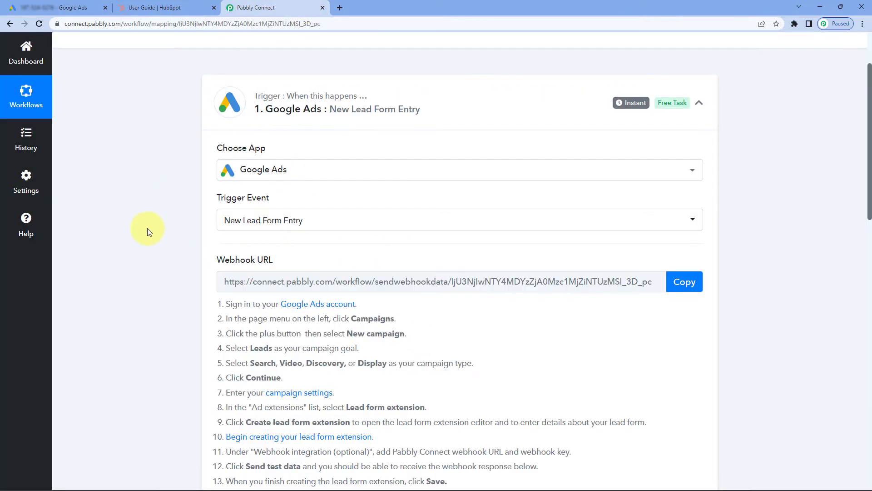
pyautogui.scroll(-8, 148, 228)
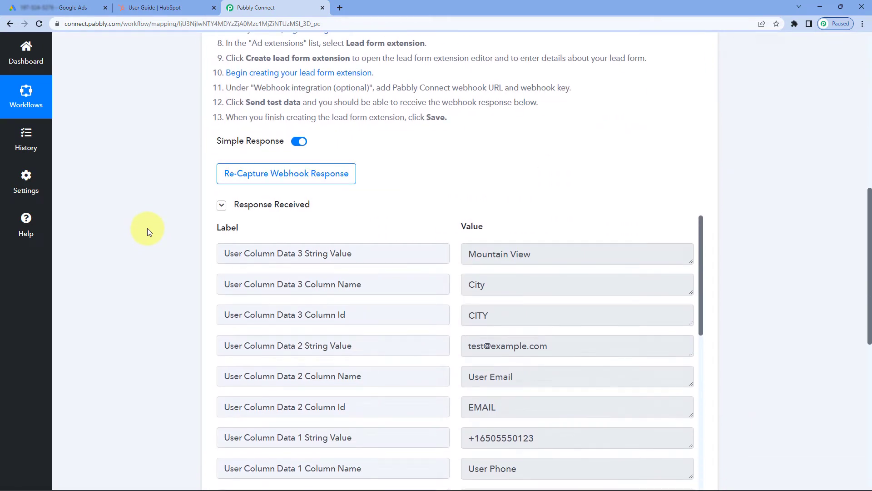
pyautogui.scroll(-2, 147, 228)
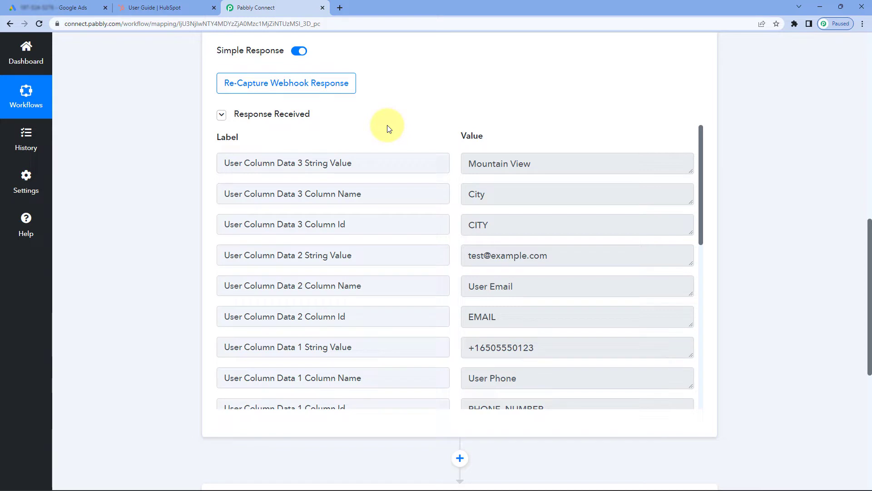
pyautogui.tripleClick(559, 164)
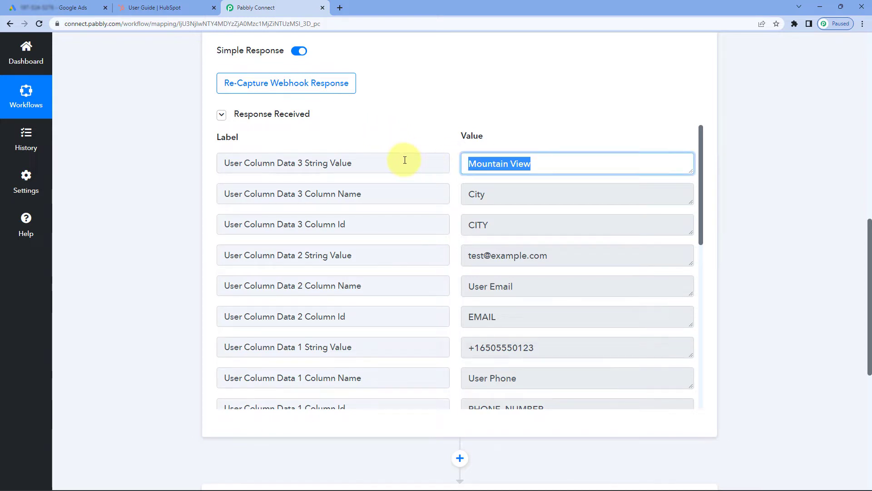
pyautogui.click(580, 250)
pyautogui.moveTo(580, 250); pyautogui.dragTo(462, 249)
pyautogui.scroll(-3, 551, 228)
pyautogui.moveTo(550, 213); pyautogui.dragTo(461, 218)
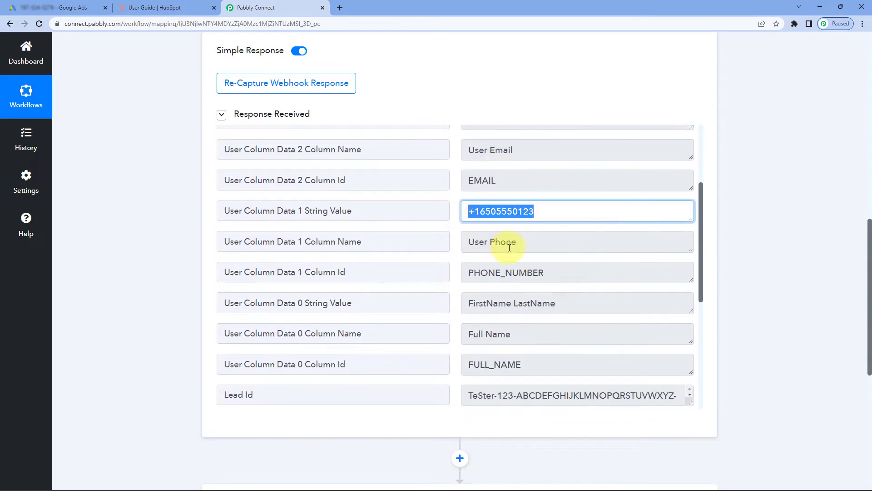
pyautogui.scroll(-2, 549, 275)
pyautogui.moveTo(563, 221); pyautogui.dragTo(467, 215)
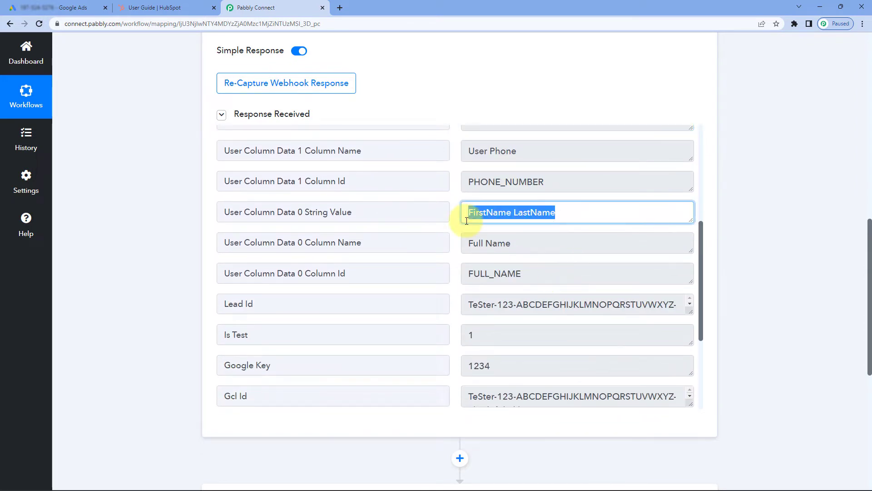
pyautogui.click(454, 197)
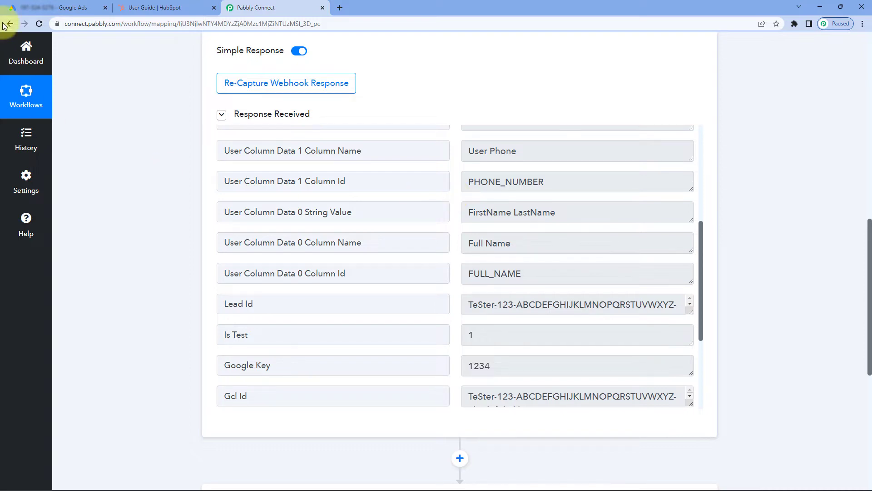
pyautogui.click(34, 7)
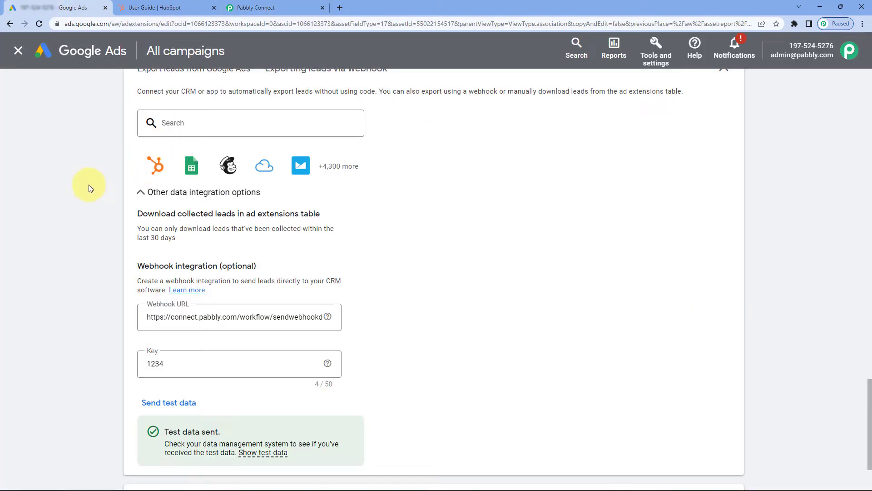
pyautogui.click(254, 7)
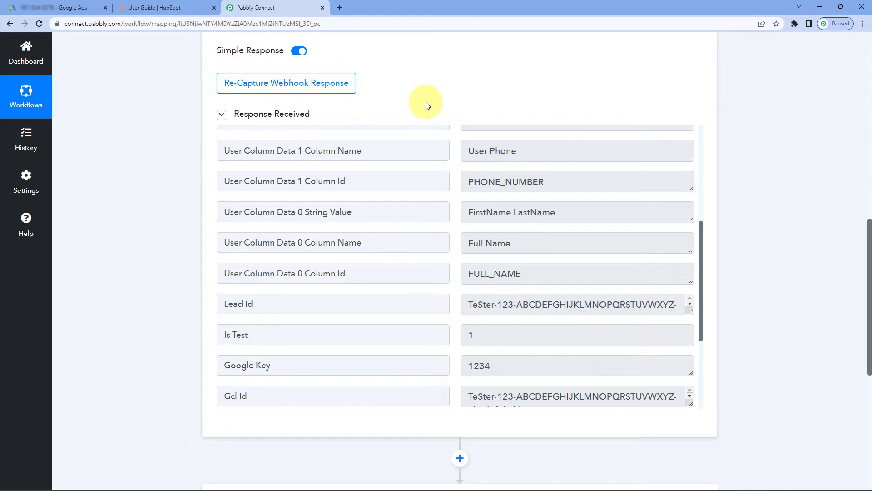
# Choose HubSpot CRM as the app for the next action step
pyautogui.scroll(-6, 168, 236)
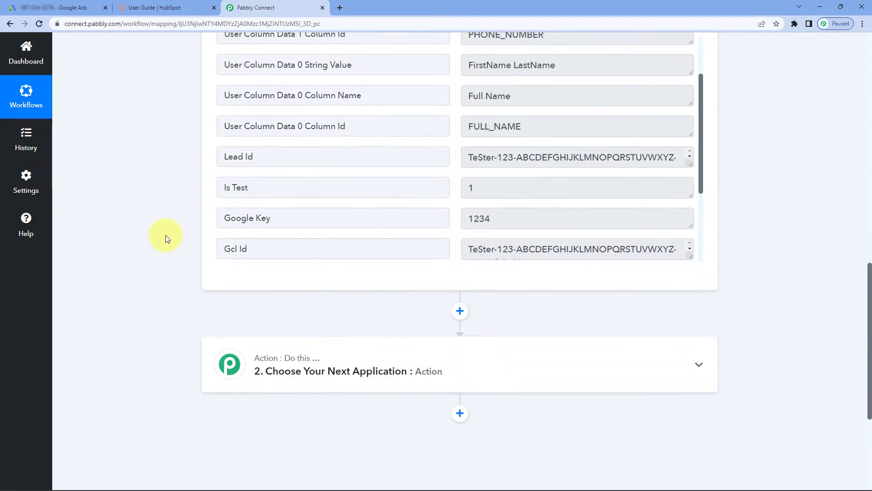
pyautogui.scroll(-1, 173, 224)
pyautogui.click(327, 177)
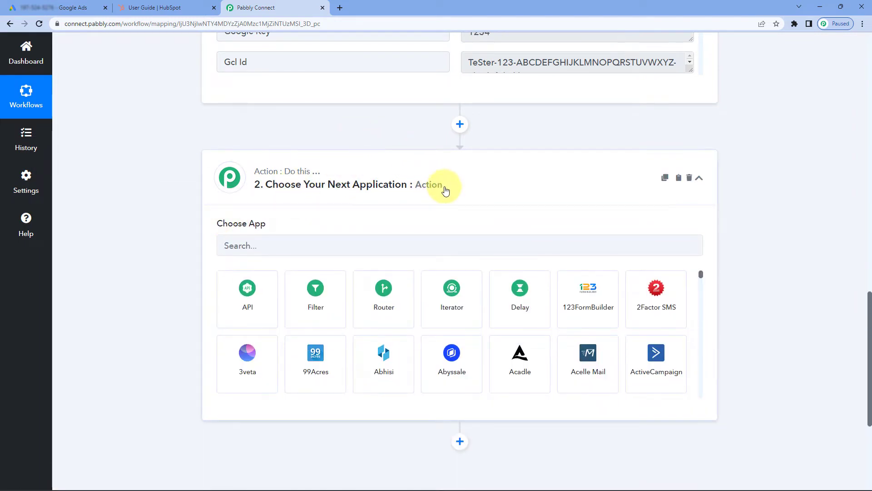
pyautogui.click(282, 237)
pyautogui.write('HubSpo')
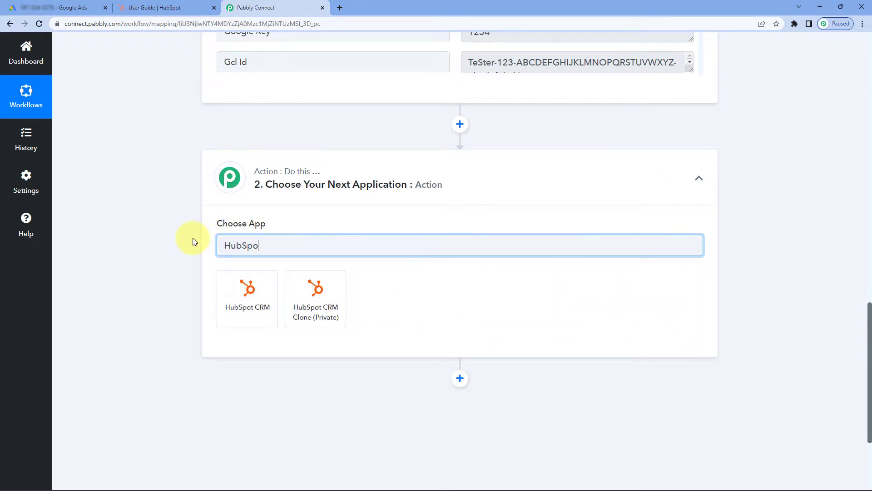
pyautogui.click(262, 286)
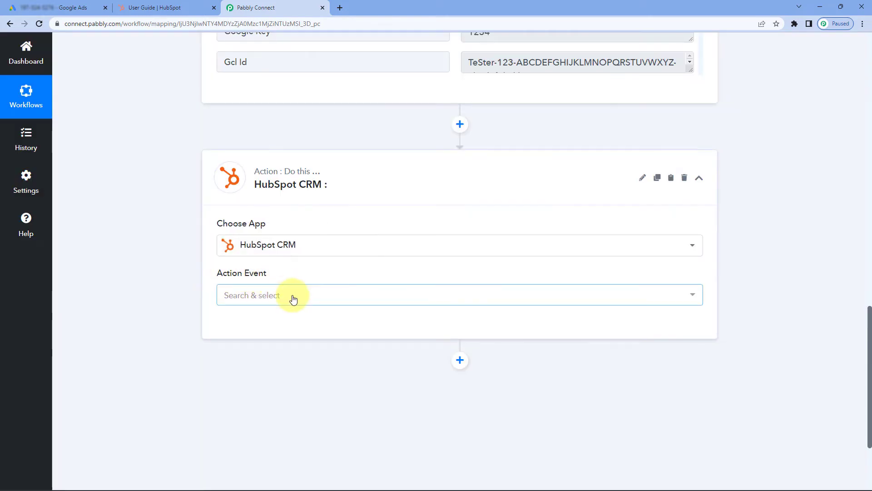
# Set the action event to Create a Contact and start adding a new HubSpot connection
pyautogui.click(291, 296)
pyautogui.click(316, 110)
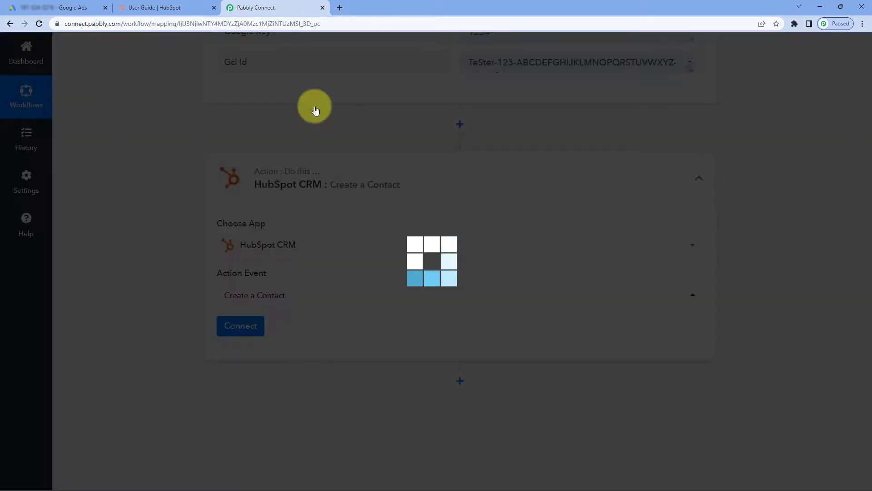
pyautogui.click(257, 331)
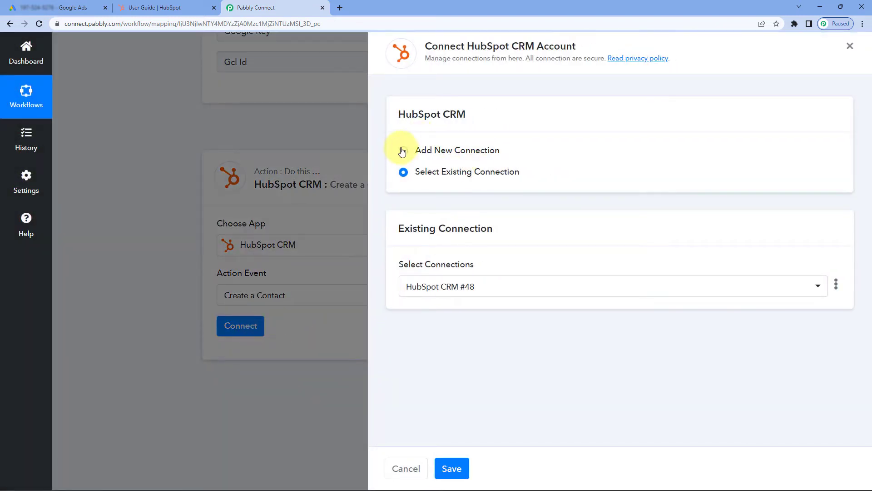
pyautogui.click(402, 151)
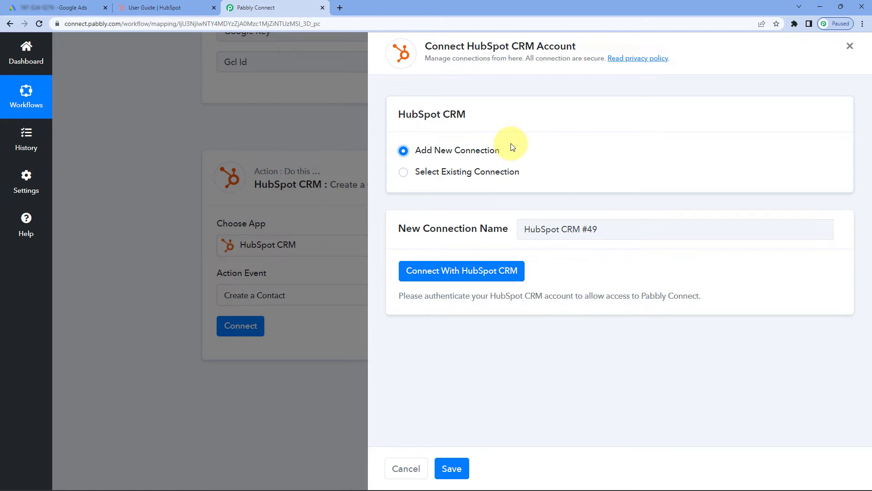
# Authorize a HubSpot account in the OAuth popup so the step shows Connected
pyautogui.click(454, 278)
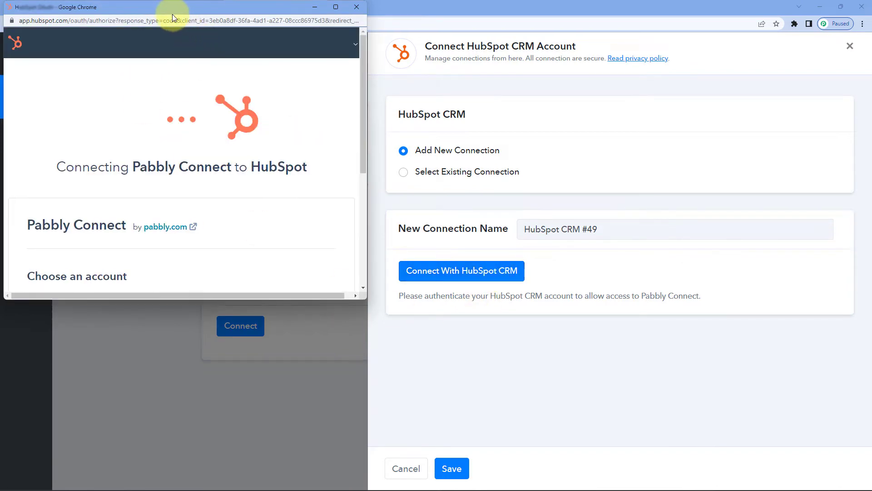
pyautogui.moveTo(173, 9); pyautogui.dragTo(170, 34)
pyautogui.click(165, 7)
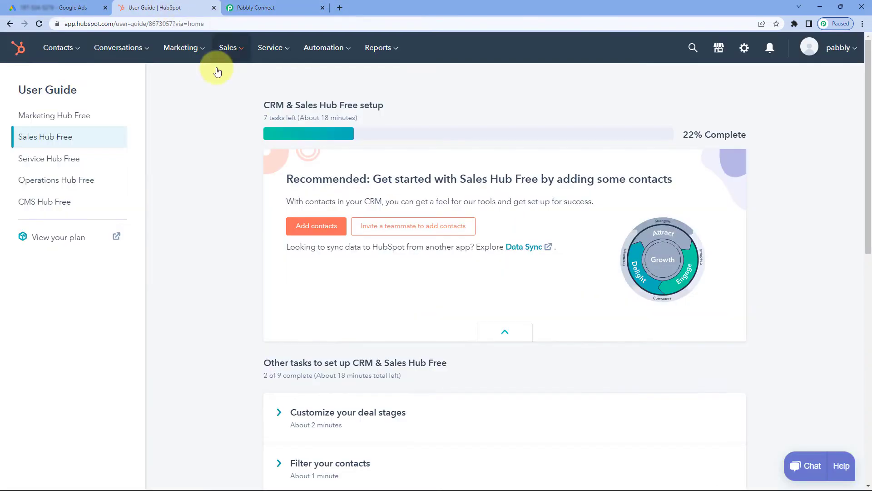
pyautogui.click(265, 7)
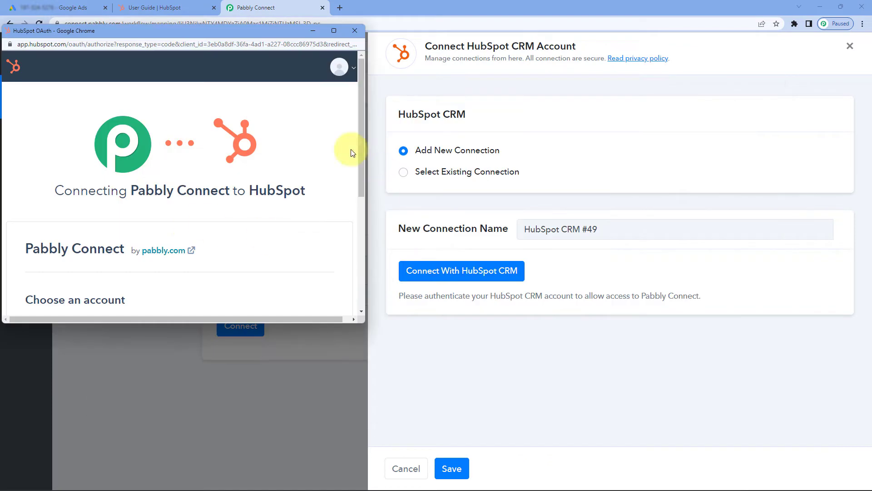
pyautogui.scroll(-3, 208, 176)
pyautogui.scroll(-2, 209, 176)
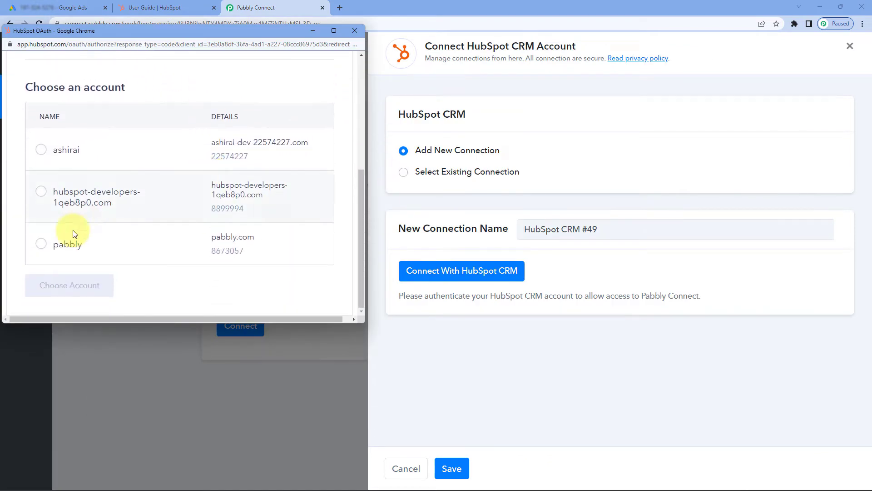
pyautogui.click(41, 244)
pyautogui.click(76, 290)
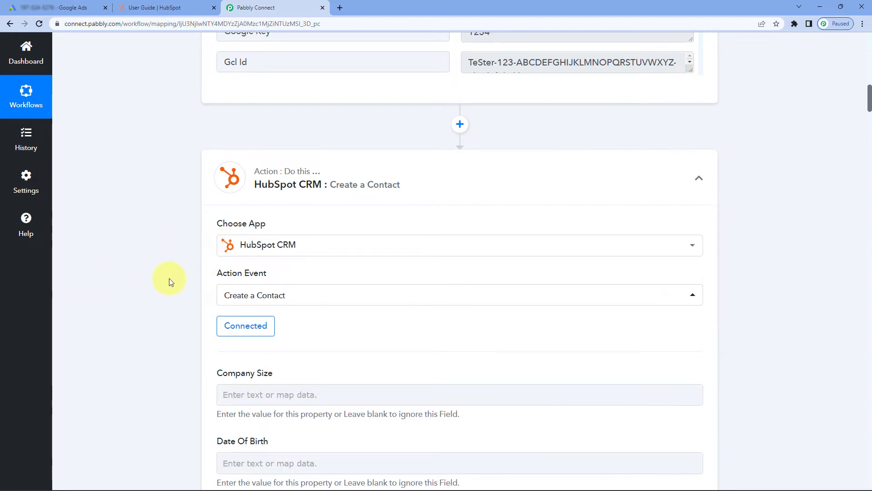
# Scroll through the Create a Contact fields, such as Company Size, Date Of Birth and Degree
pyautogui.scroll(-6, 169, 278)
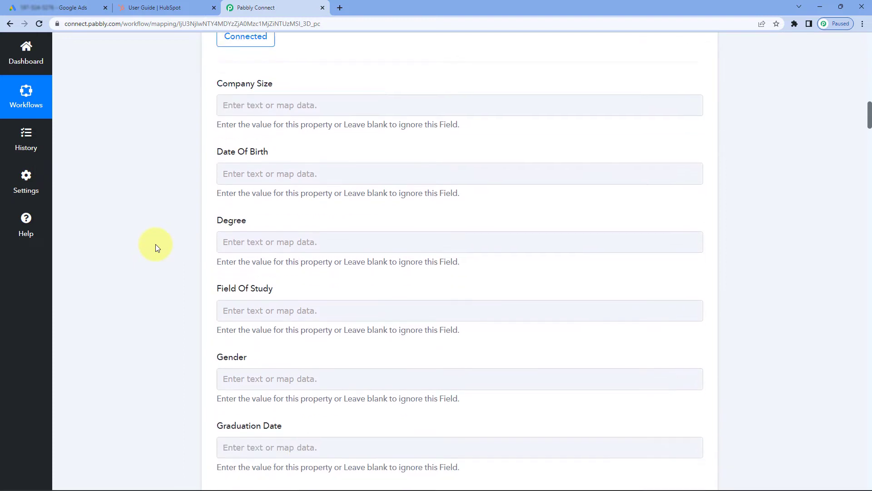
pyautogui.scroll(-1, 155, 247)
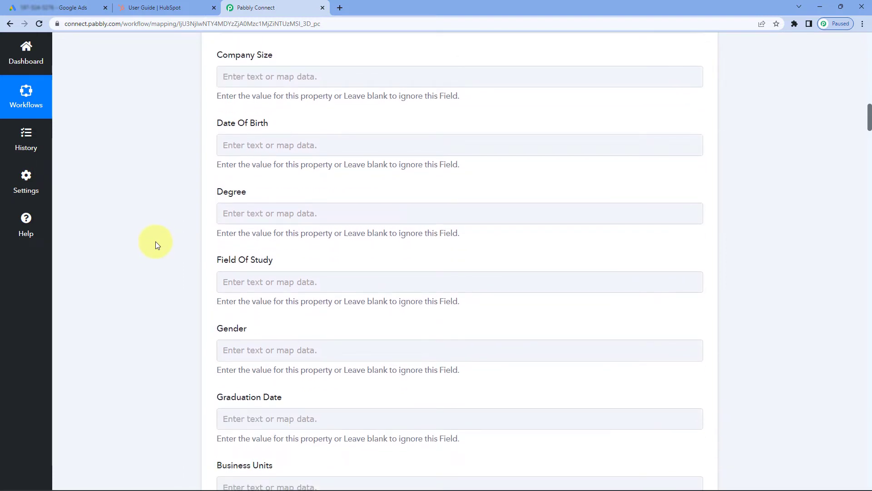
pyautogui.scroll(1, 205, 100)
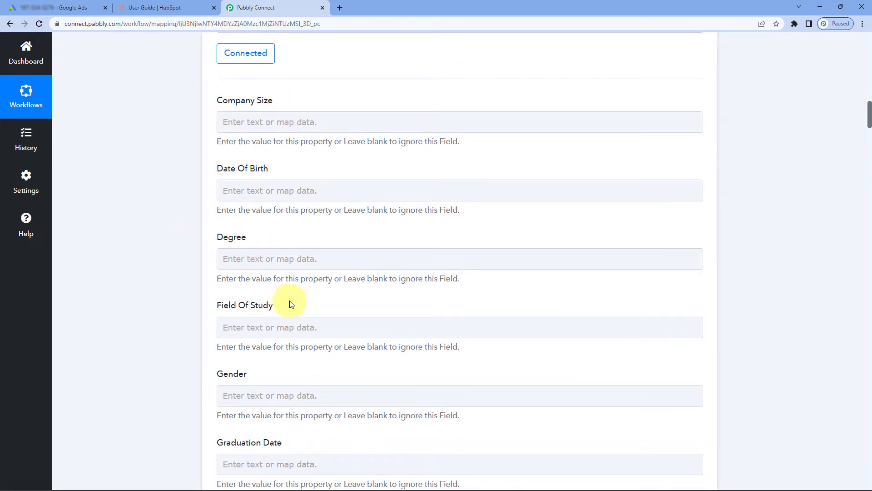
pyautogui.scroll(-10, 182, 284)
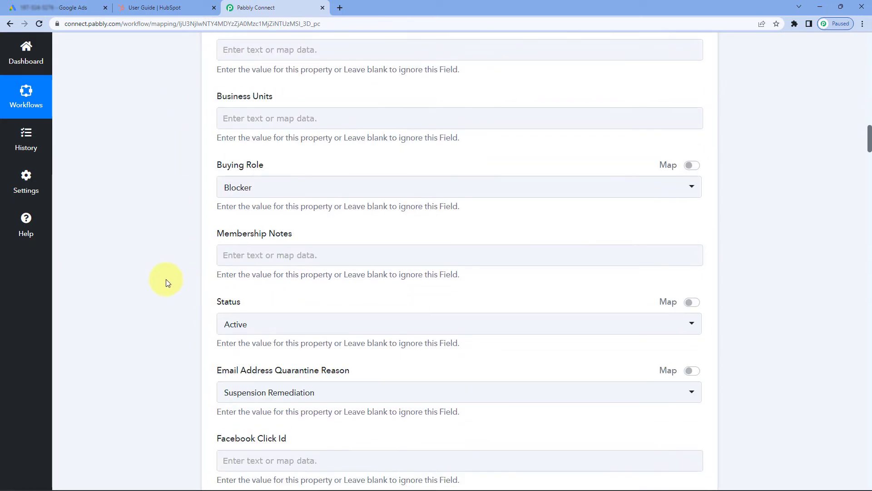
pyautogui.scroll(10, 162, 282)
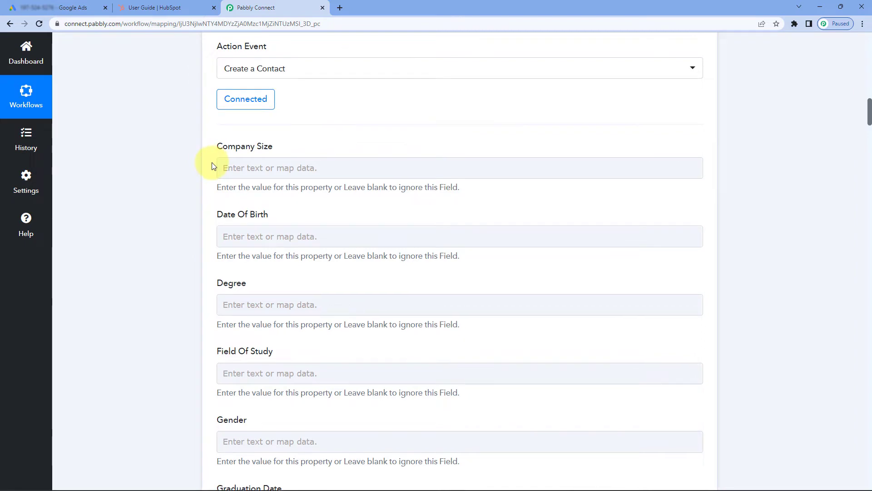
pyautogui.scroll(1, 212, 162)
pyautogui.scroll(-1, 212, 162)
pyautogui.scroll(-9, 212, 162)
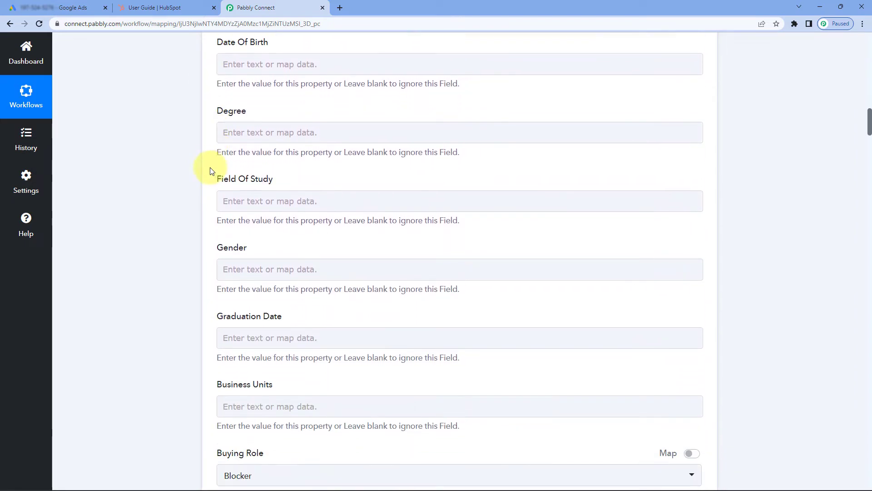
pyautogui.scroll(-8, 202, 179)
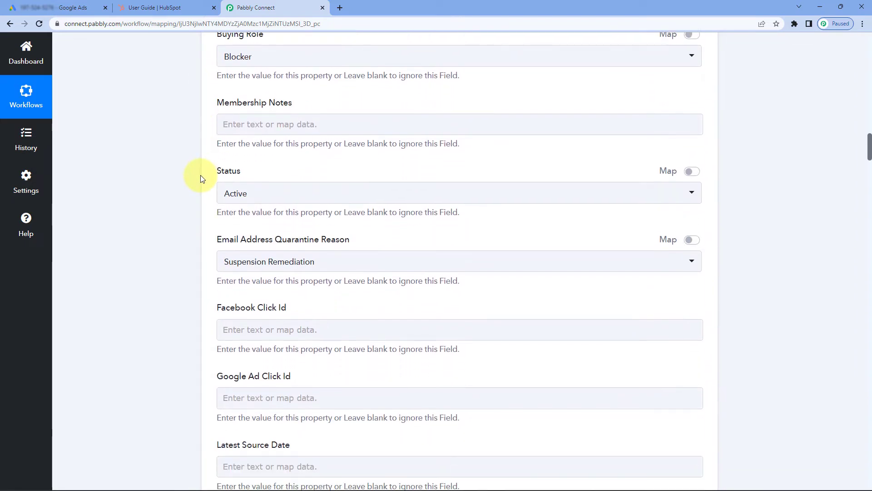
pyautogui.scroll(-8, 198, 177)
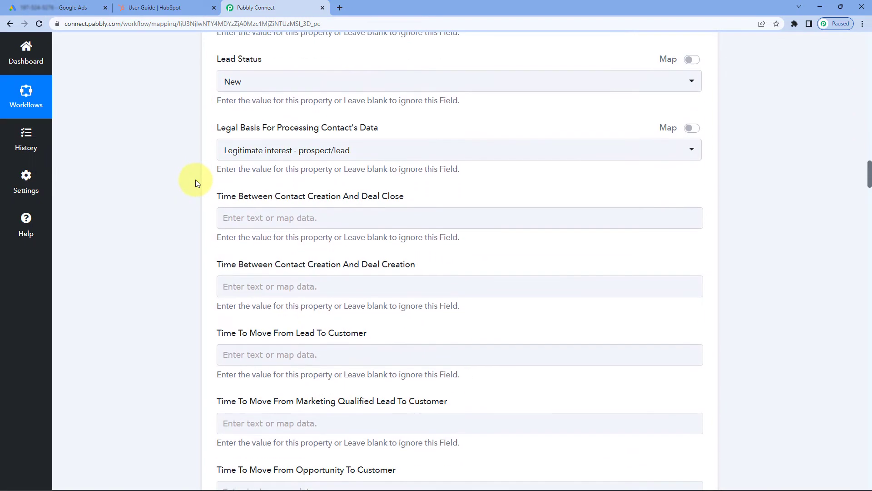
pyautogui.scroll(-9, 196, 182)
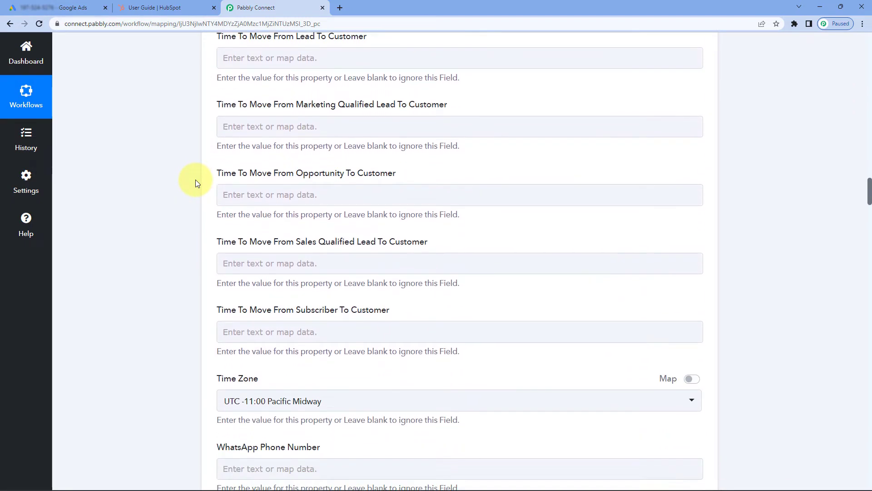
pyautogui.scroll(-7, 196, 181)
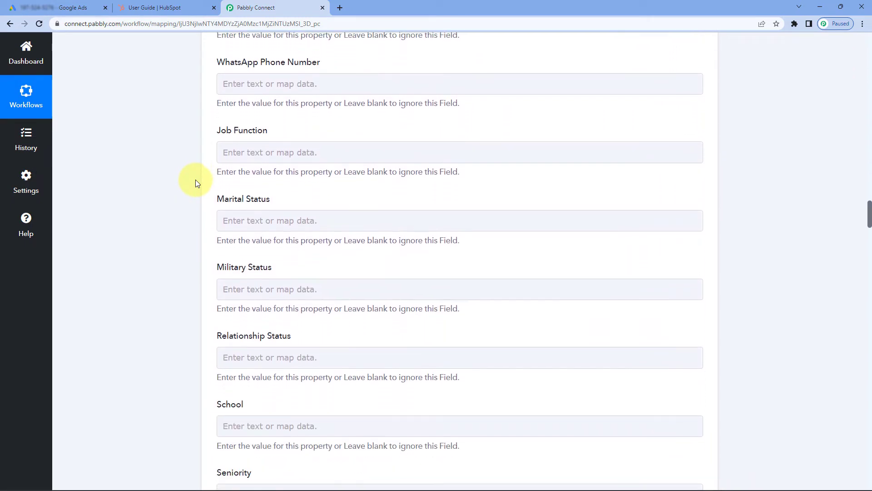
pyautogui.scroll(-8, 196, 182)
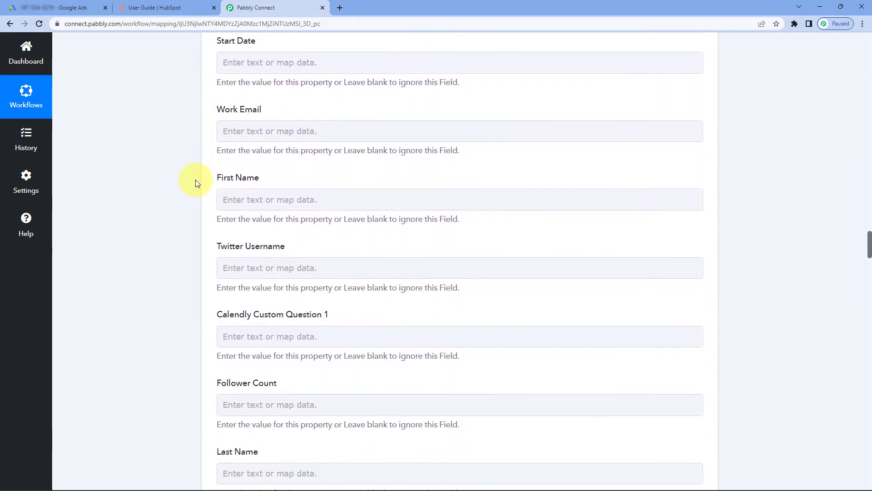
# Locate the empty First Name and Last Name fields in the contact properties
pyautogui.moveTo(271, 178); pyautogui.dragTo(216, 179)
pyautogui.click(278, 179)
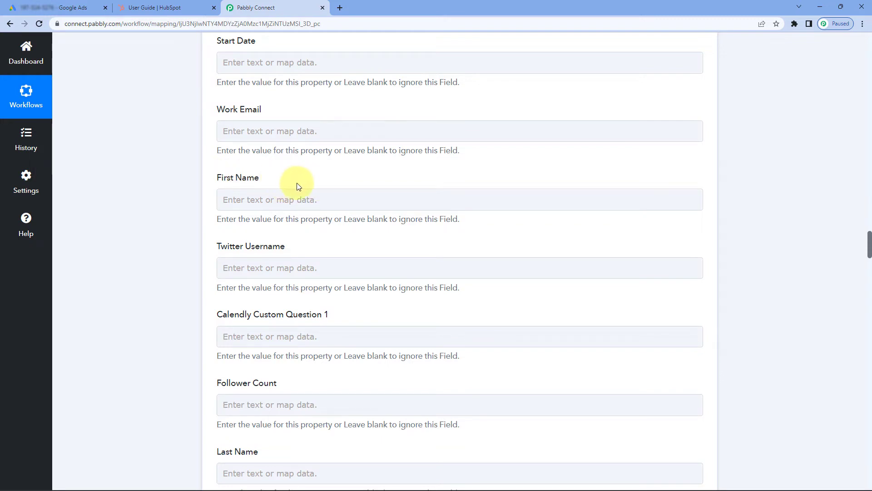
pyautogui.moveTo(272, 178); pyautogui.dragTo(218, 177)
pyautogui.click(204, 178)
pyautogui.scroll(-2, 241, 208)
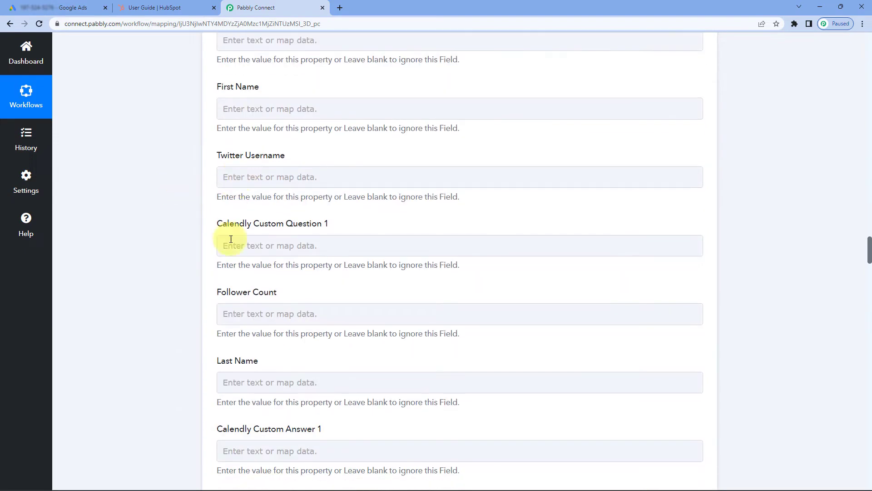
pyautogui.moveTo(278, 363); pyautogui.dragTo(197, 355)
pyautogui.click(200, 318)
pyautogui.scroll(15, 203, 309)
pyautogui.scroll(20, 203, 309)
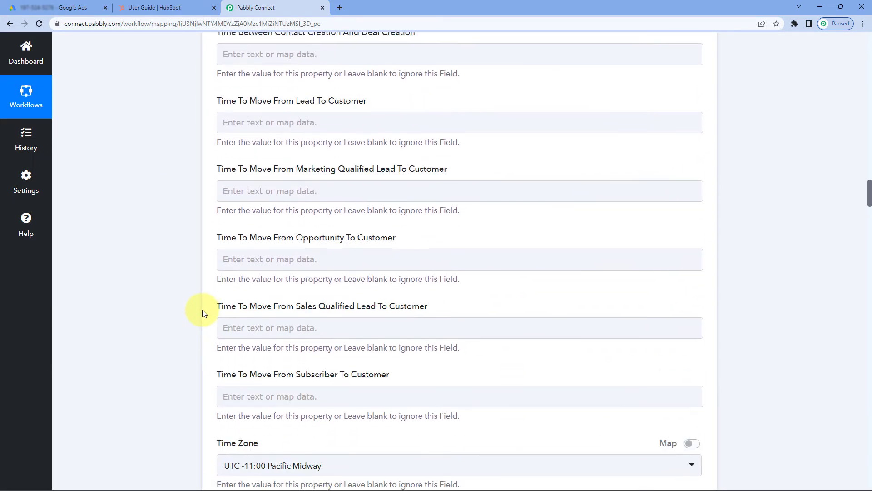
pyautogui.scroll(16, 202, 309)
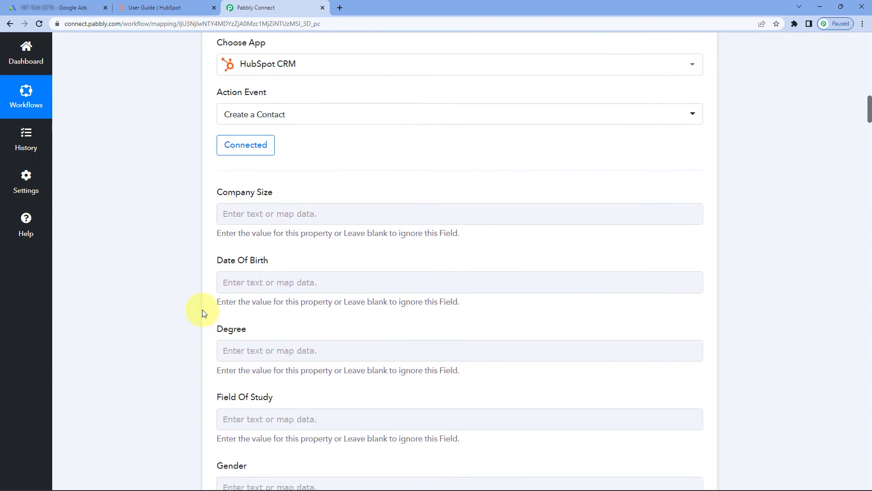
pyautogui.moveTo(468, 150); pyautogui.dragTo(511, 152)
pyautogui.moveTo(565, 153); pyautogui.dragTo(521, 150)
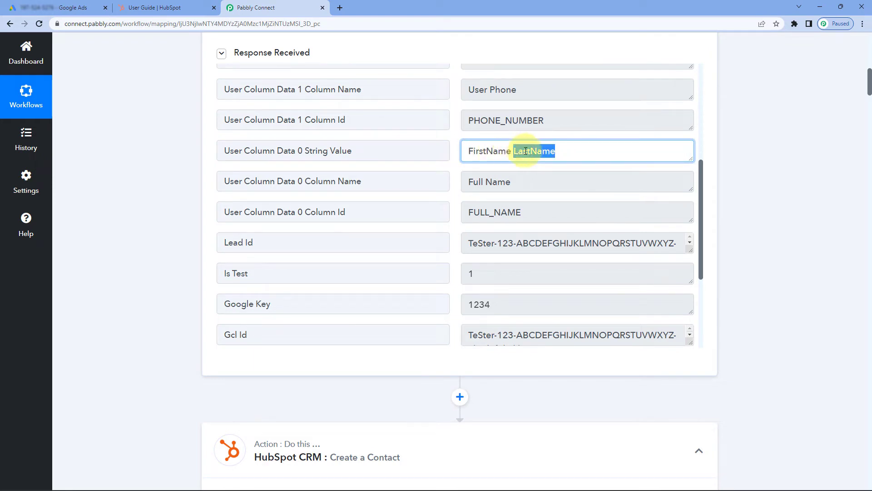
pyautogui.click(493, 150)
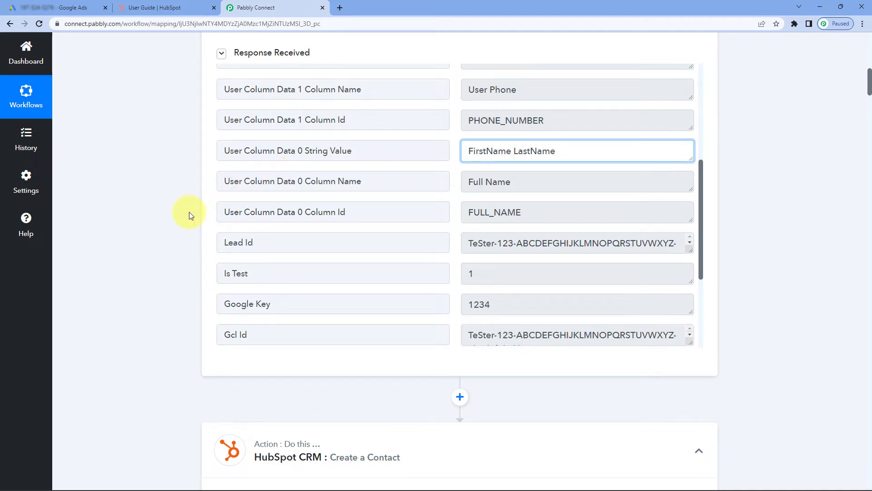
pyautogui.scroll(-4, 189, 212)
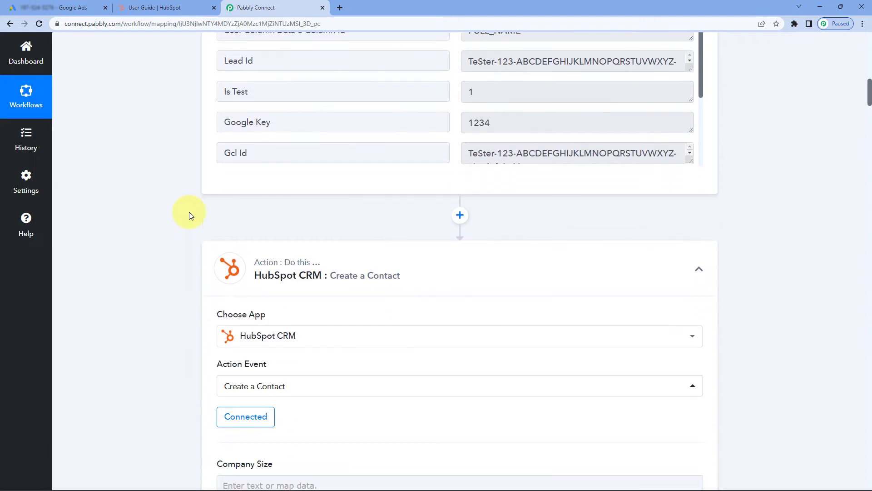
# Insert a new action step before HubSpot using the Text Formatter app
pyautogui.click(461, 214)
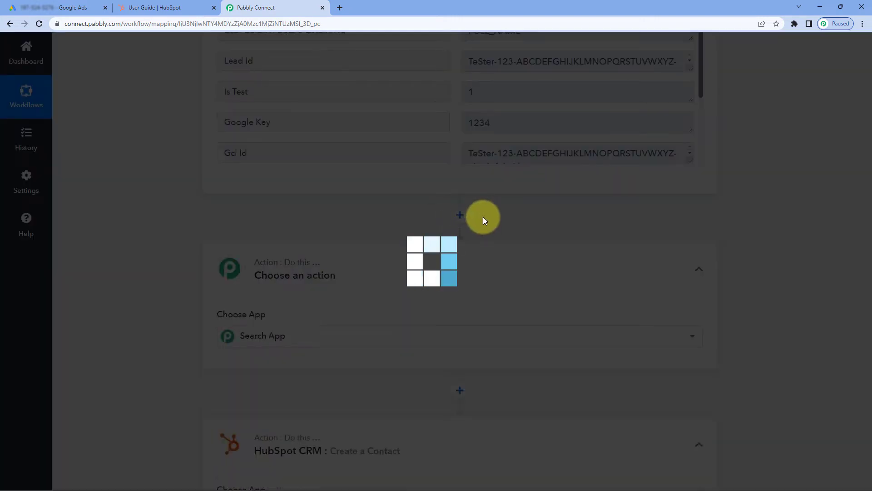
pyautogui.scroll(-3, 182, 172)
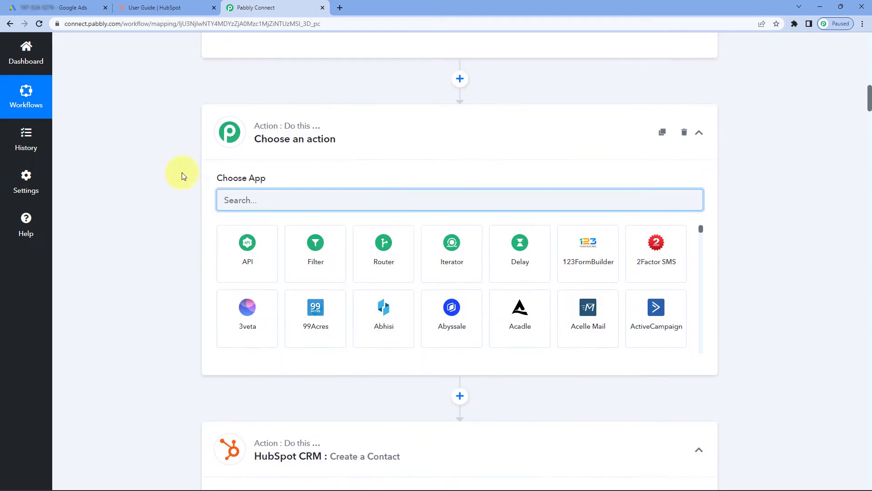
pyautogui.write('Text')
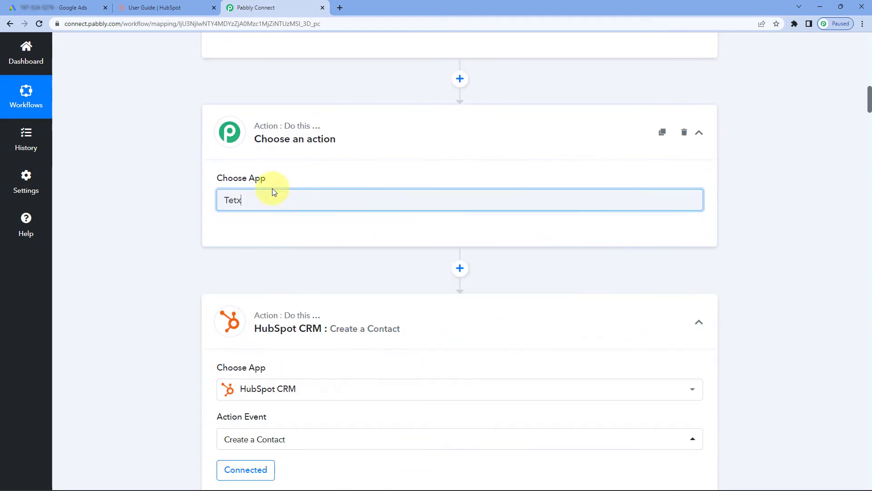
pyautogui.press('BackSpace')
pyautogui.write('t Formatter by Pabbly')
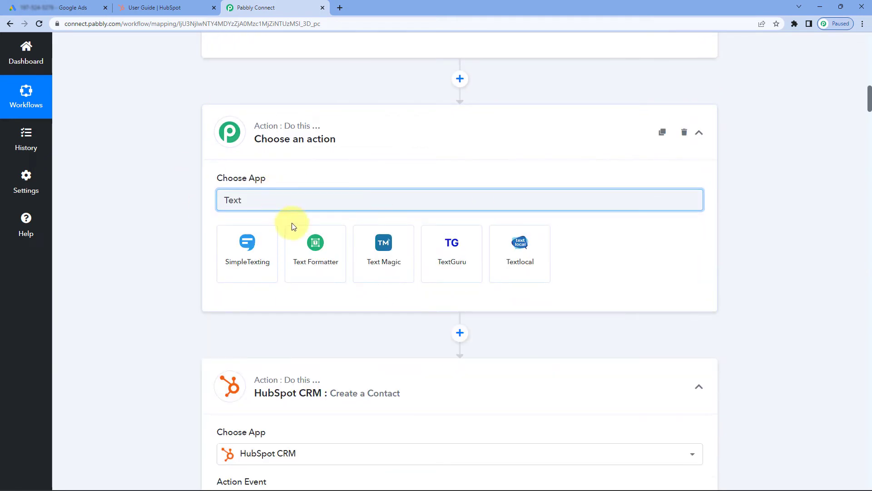
pyautogui.click(296, 238)
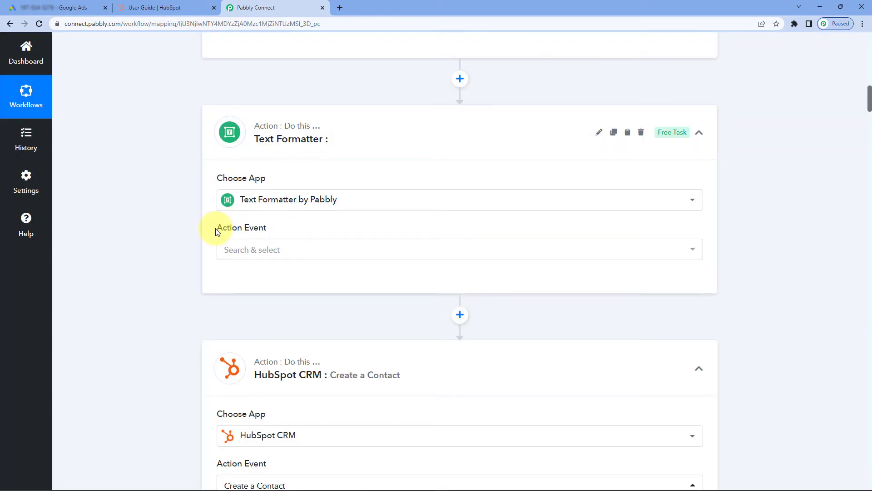
# Set the Text Formatter event to Split Text and connect the step
pyautogui.click(295, 249)
pyautogui.scroll(-1, 296, 300)
pyautogui.click(278, 383)
pyautogui.click(241, 281)
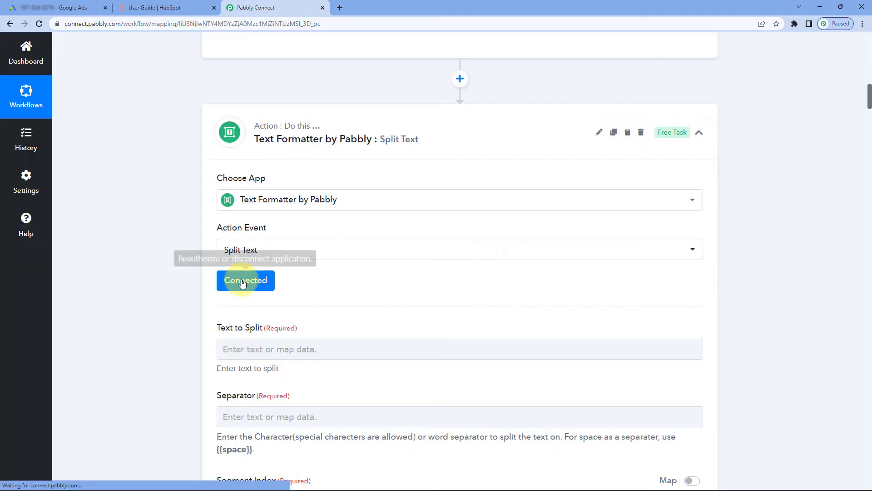
pyautogui.scroll(-2, 190, 285)
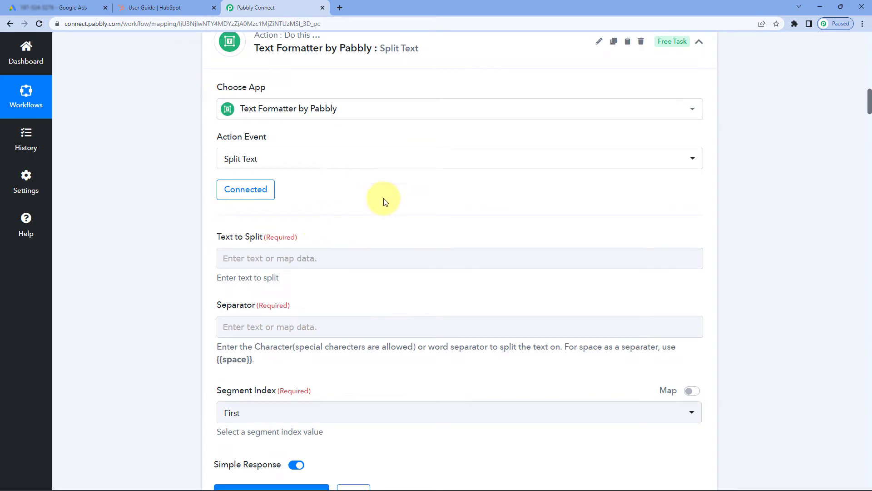
pyautogui.scroll(8, 397, 189)
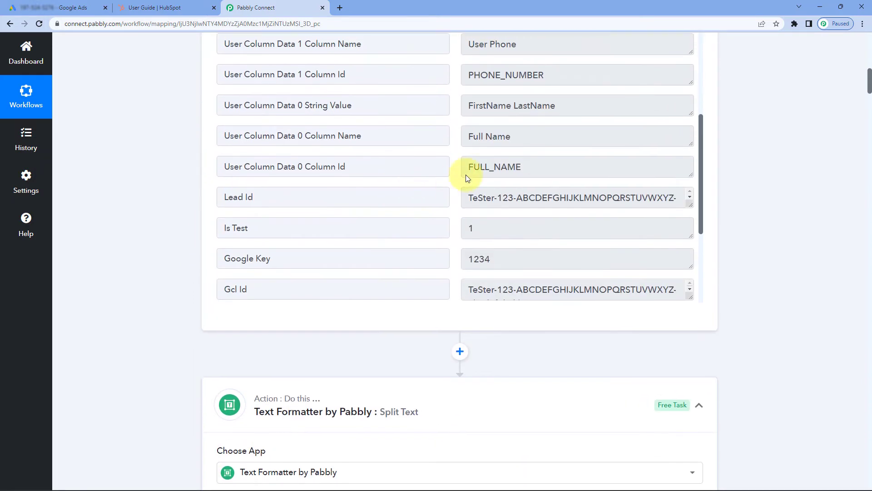
# Map Google Ads 'User Column Data 0 String Value' (the full name) into Text to Split
pyautogui.moveTo(573, 106)
pyautogui.mouseDown()
pyautogui.moveTo(455, 112)
pyautogui.moveTo(579, 107)
pyautogui.mouseUp()
pyautogui.click(451, 113)
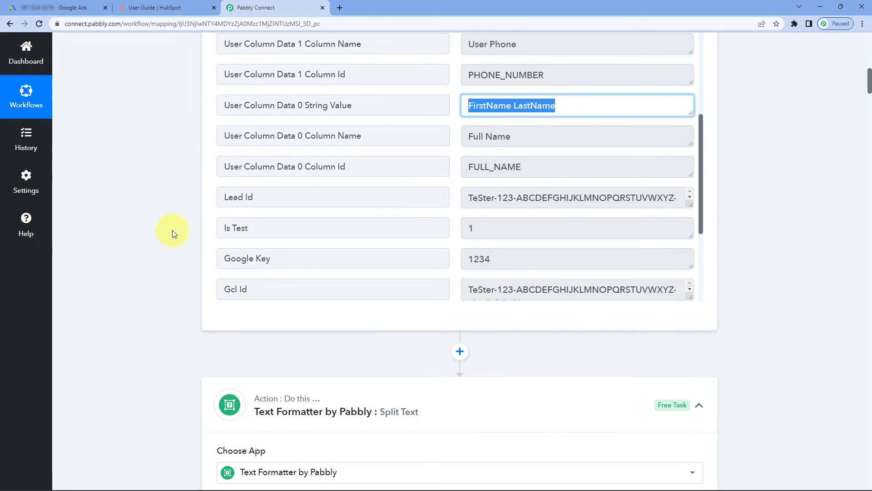
pyautogui.scroll(-8, 173, 230)
pyautogui.click(241, 259)
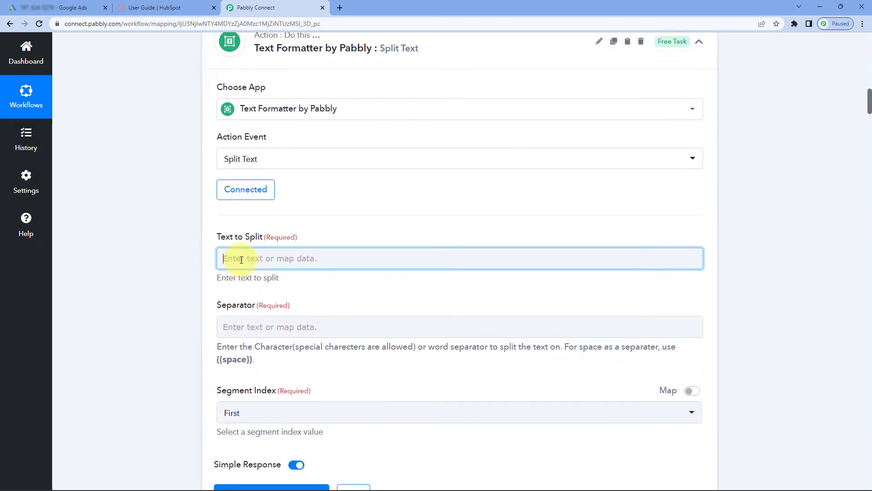
pyautogui.scroll(-2, 179, 259)
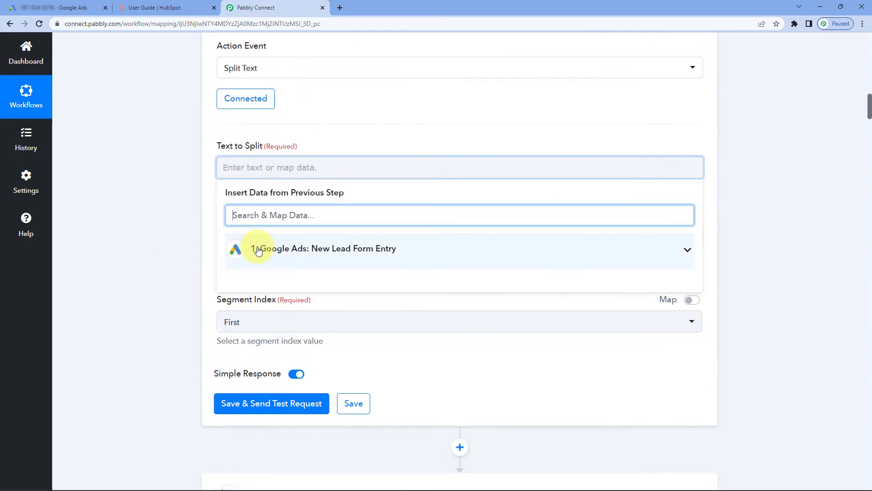
pyautogui.click(335, 250)
pyautogui.scroll(-1, 346, 273)
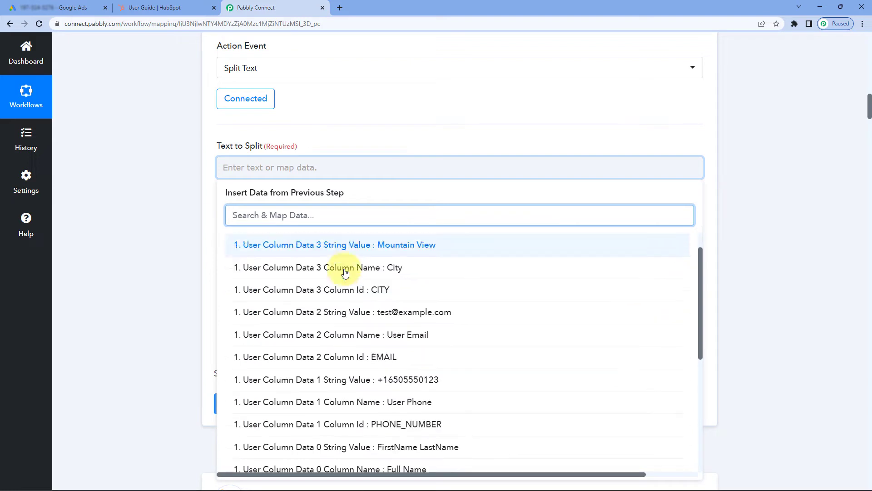
pyautogui.scroll(-1, 349, 270)
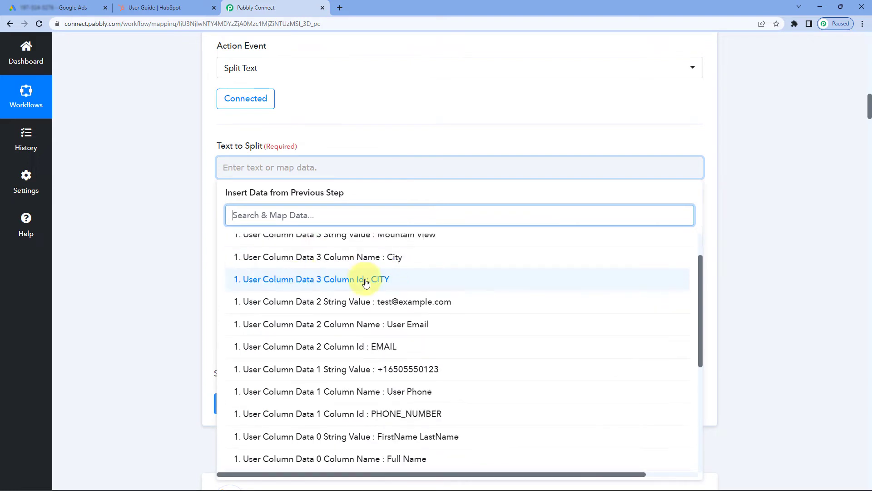
pyautogui.scroll(-5, 355, 302)
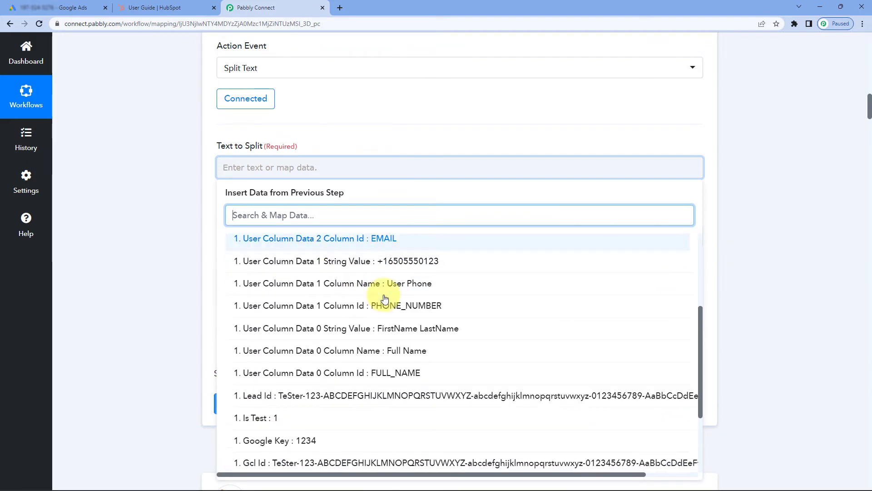
pyautogui.click(349, 304)
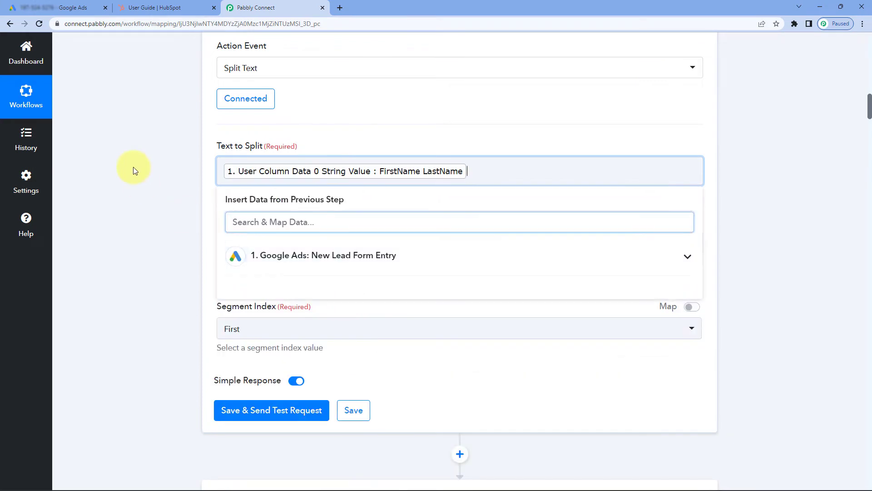
# Set the Separator to {{space}} and the Segment Index to All
pyautogui.click(203, 161)
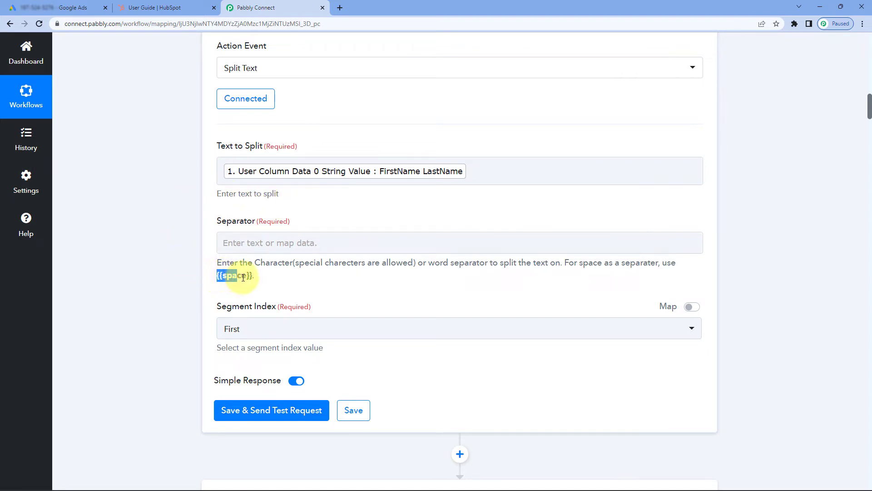
pyautogui.click(257, 238)
pyautogui.write('{{space}}')
pyautogui.click(350, 230)
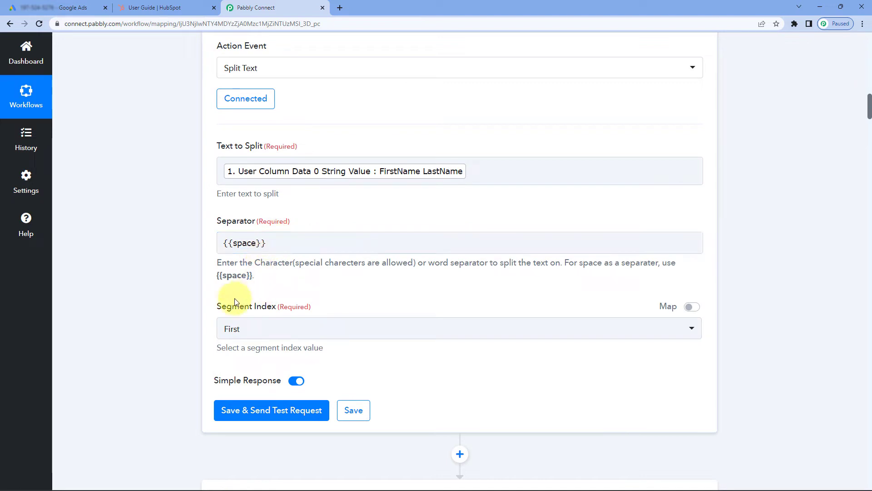
pyautogui.scroll(-1, 224, 291)
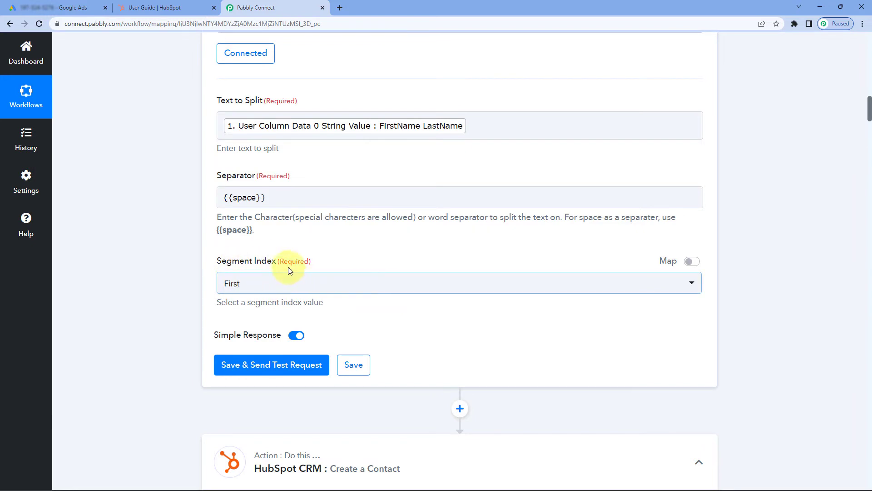
pyautogui.click(331, 282)
pyautogui.click(236, 413)
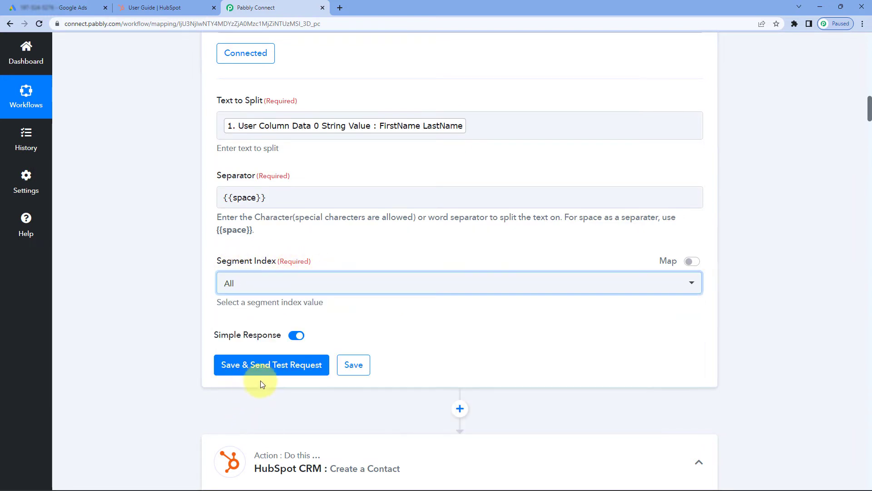
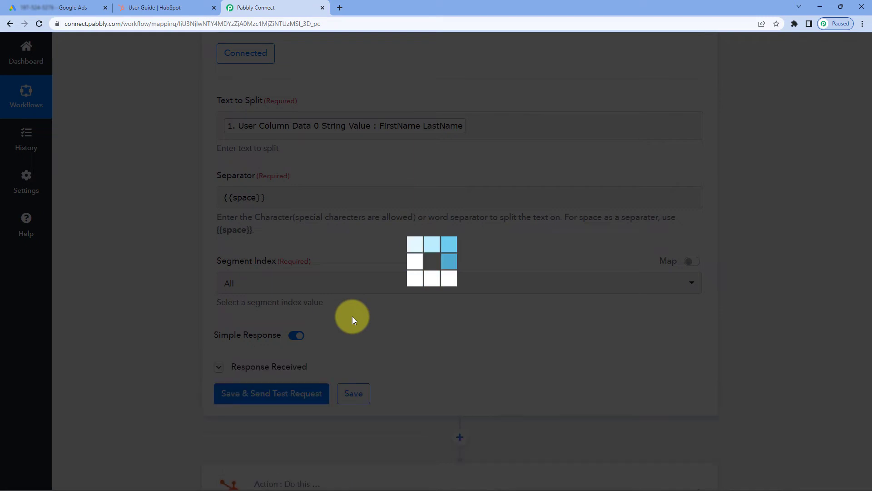
# Check the test response for Result 0 FirstName and Result 1 LastName
pyautogui.scroll(-2, 413, 320)
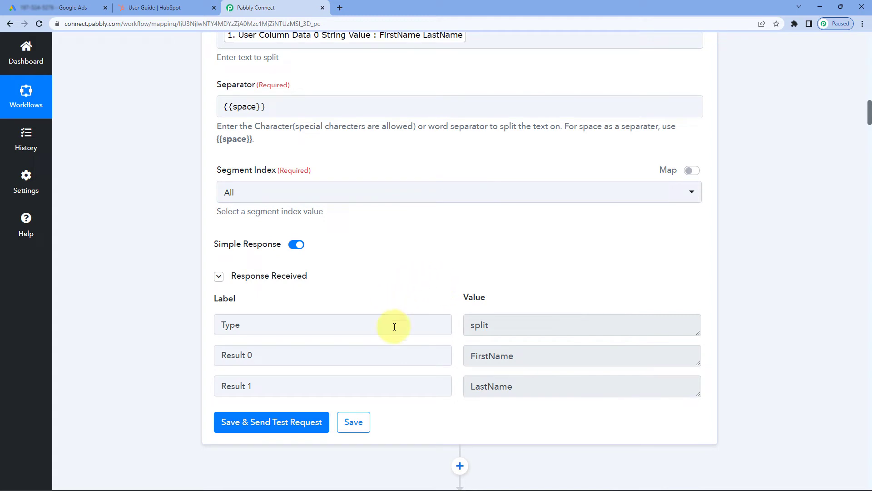
pyautogui.moveTo(532, 359); pyautogui.dragTo(462, 358)
pyautogui.moveTo(520, 380); pyautogui.dragTo(442, 381)
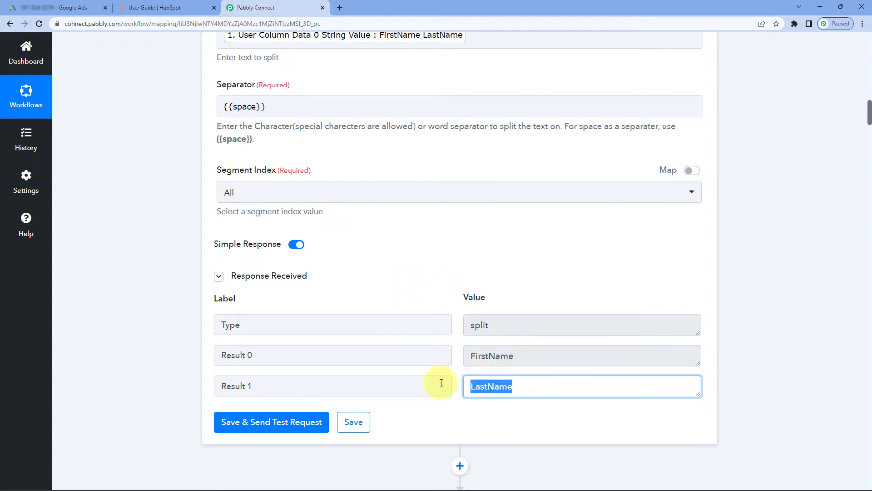
pyautogui.click(455, 289)
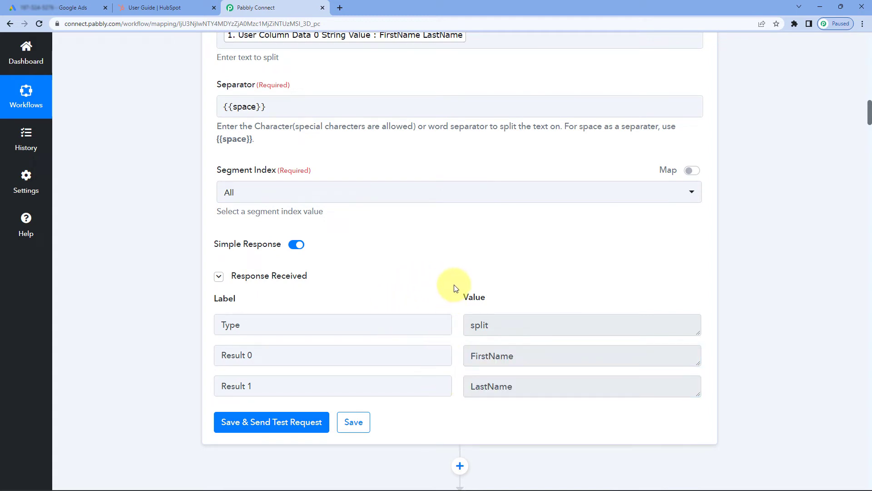
# Review the Text to Split input and its {{space}} separator, leaving both unchanged
pyautogui.scroll(3, 301, 78)
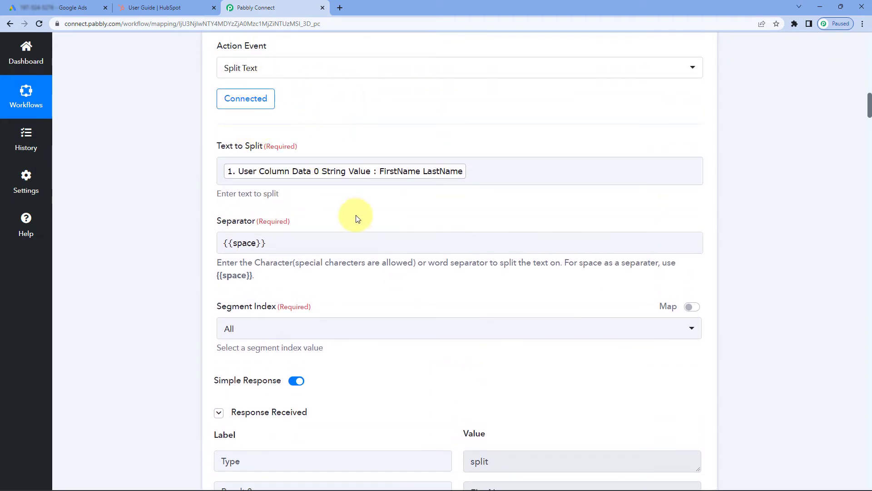
pyautogui.click(373, 183)
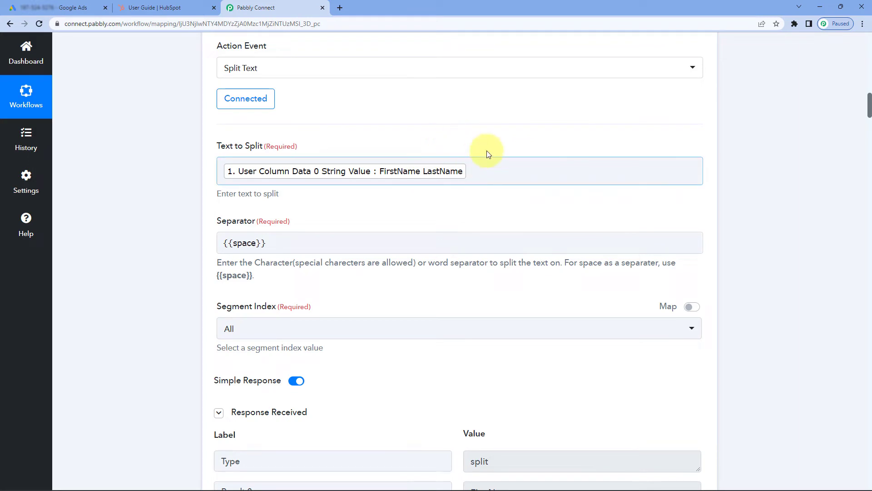
pyautogui.click(452, 132)
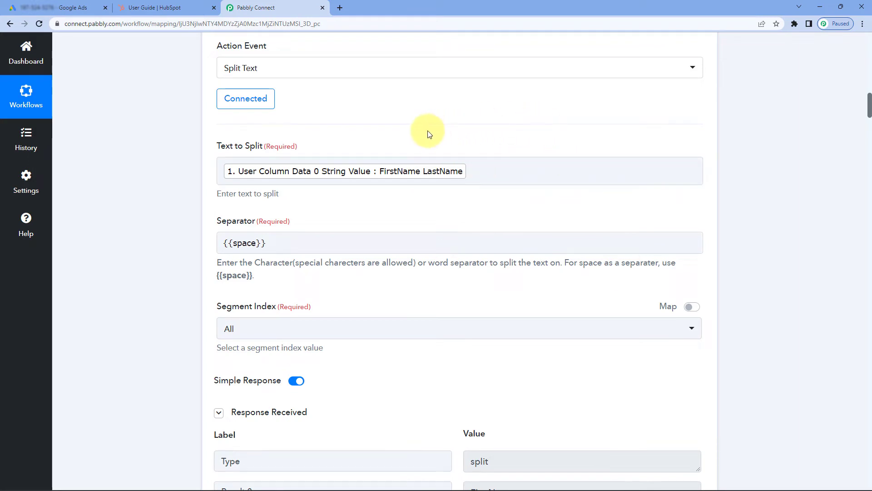
pyautogui.moveTo(341, 241); pyautogui.dragTo(195, 243)
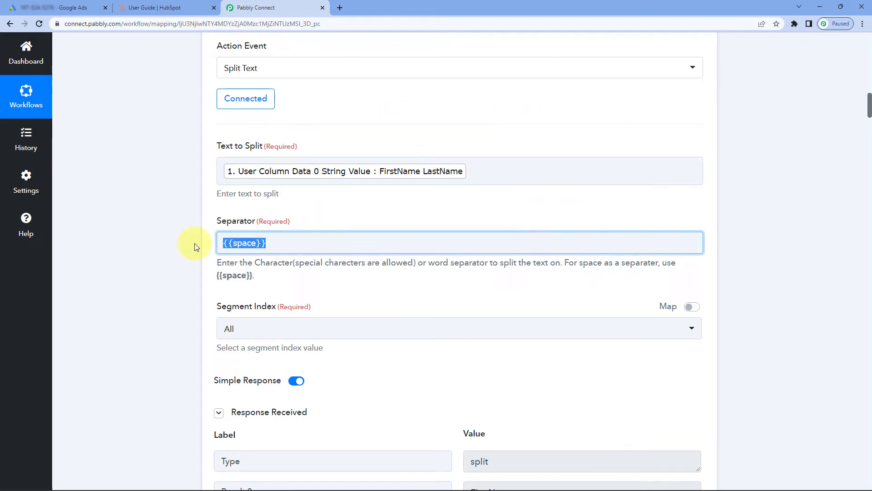
pyautogui.click(360, 218)
pyautogui.click(294, 247)
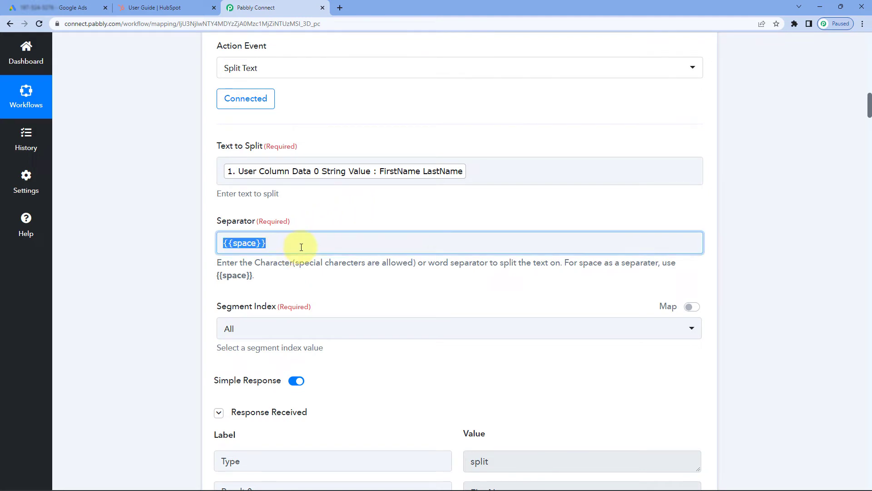
pyautogui.click(345, 212)
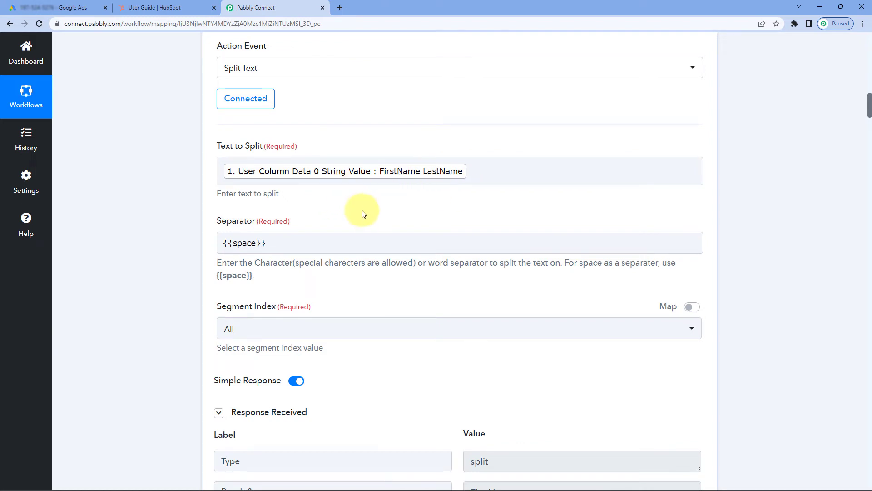
# Recheck the returned split values, FirstName and LastName, in Response Received
pyautogui.scroll(-5, 353, 204)
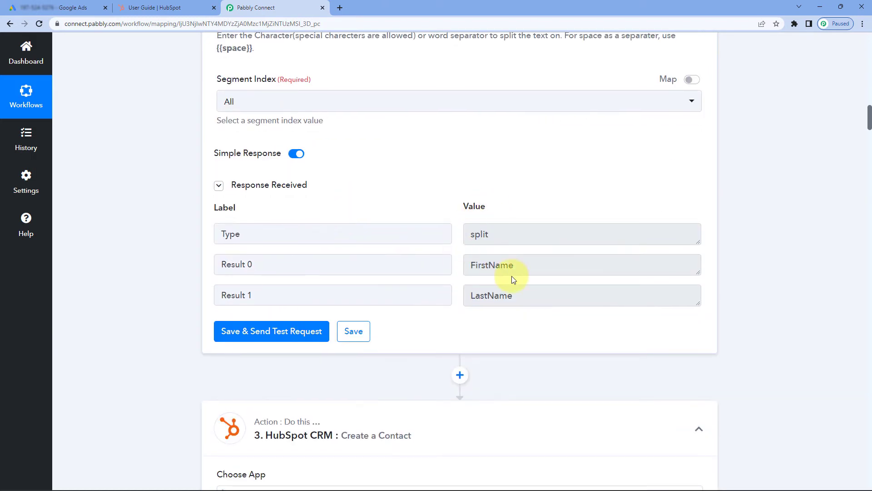
pyautogui.doubleClick(471, 265)
pyautogui.moveTo(525, 291); pyautogui.dragTo(441, 286)
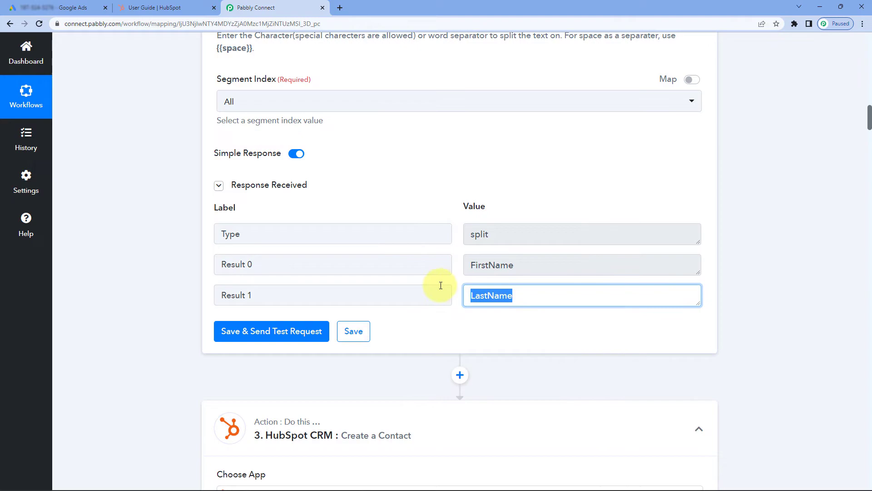
pyautogui.click(164, 233)
# Keep the Create a Contact step on the existing HubSpot CRM #49 connection and save it
pyautogui.scroll(-20, 164, 233)
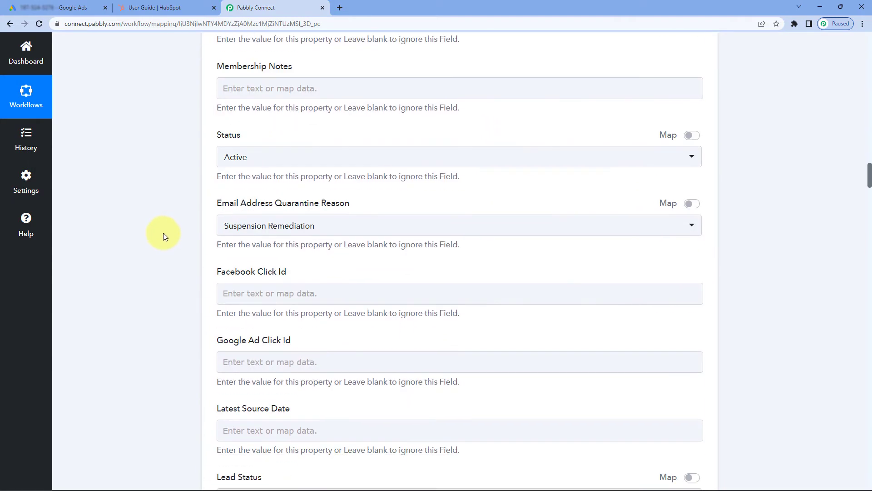
pyautogui.scroll(-20, 164, 236)
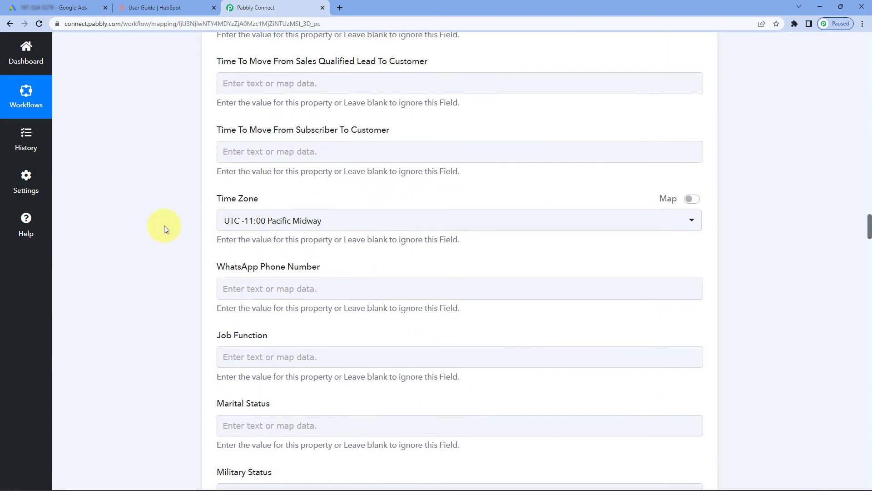
pyautogui.scroll(-13, 165, 225)
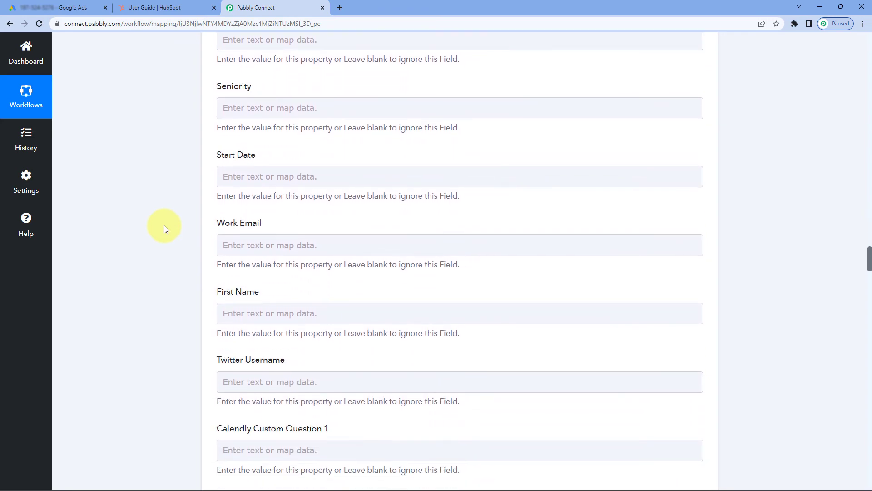
pyautogui.scroll(-3, 165, 226)
pyautogui.click(243, 176)
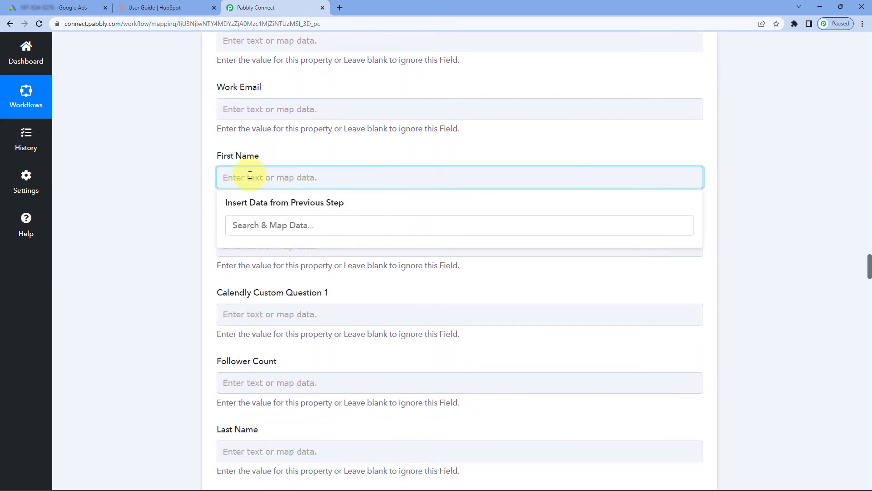
pyautogui.click(186, 173)
pyautogui.scroll(4, 186, 174)
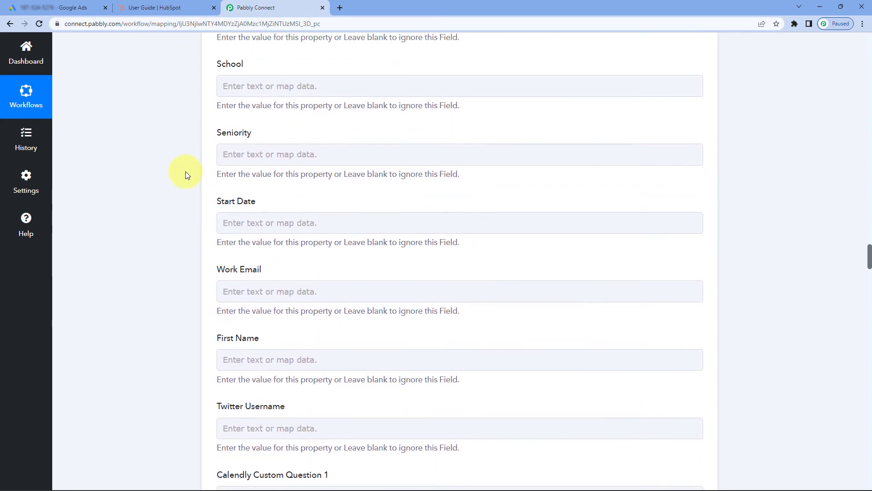
pyautogui.scroll(20, 185, 174)
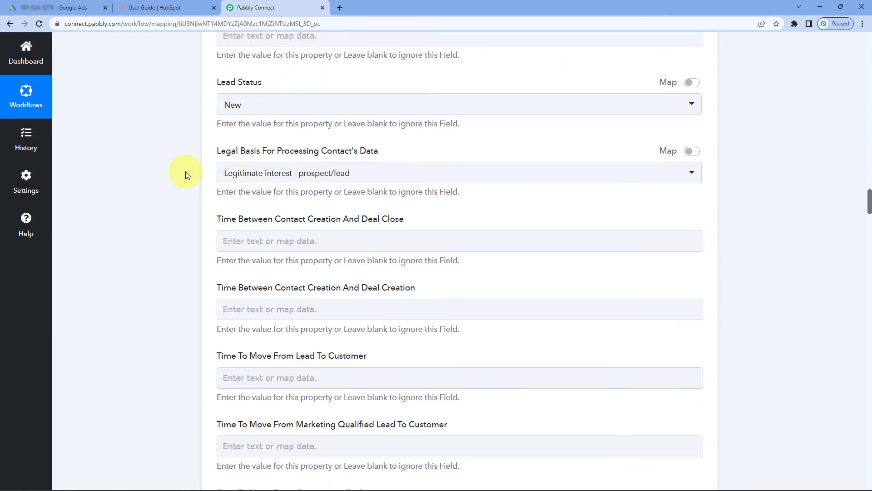
pyautogui.scroll(20, 186, 174)
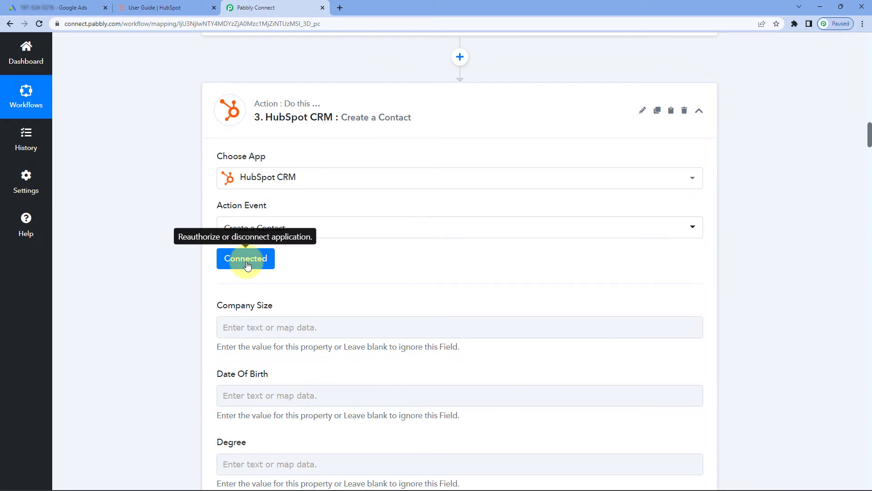
pyautogui.click(248, 265)
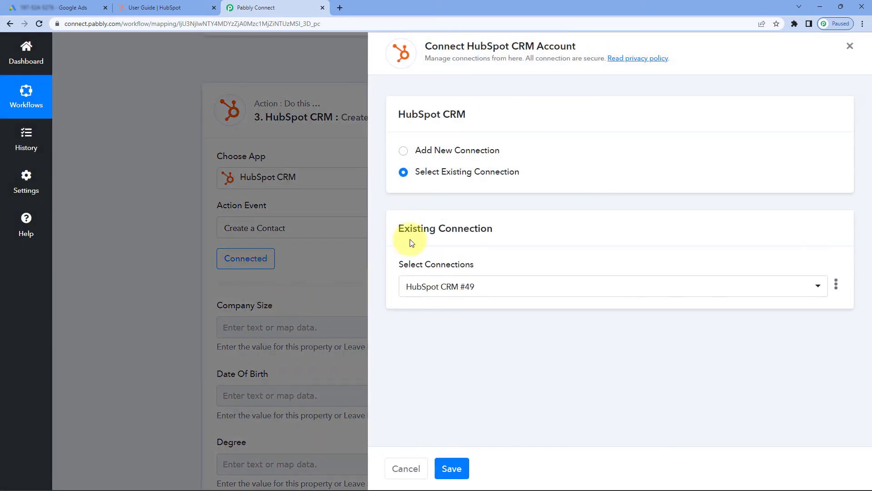
pyautogui.click(454, 467)
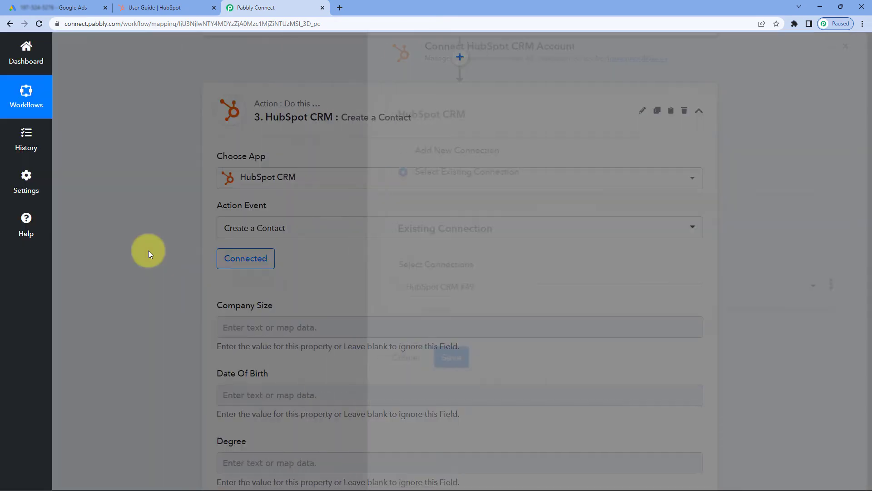
# Map First Name to the Split Text output Result 0 (FirstName)
pyautogui.scroll(-15, 172, 236)
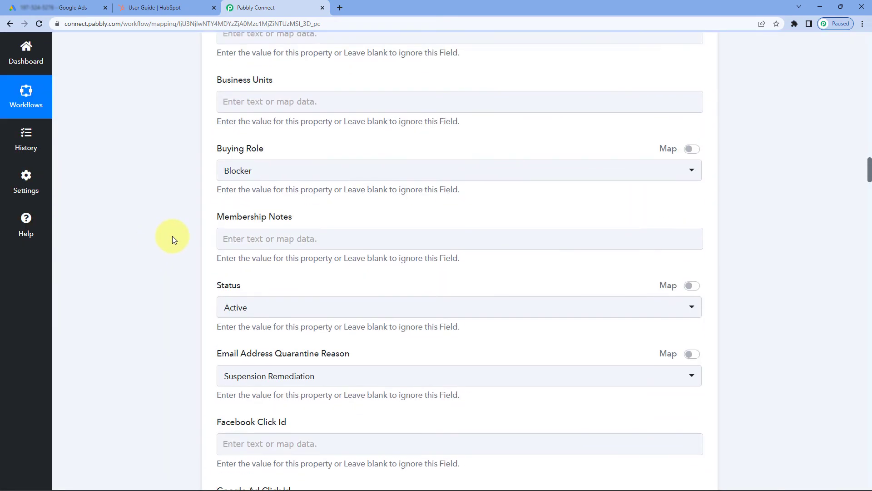
pyautogui.scroll(-20, 173, 235)
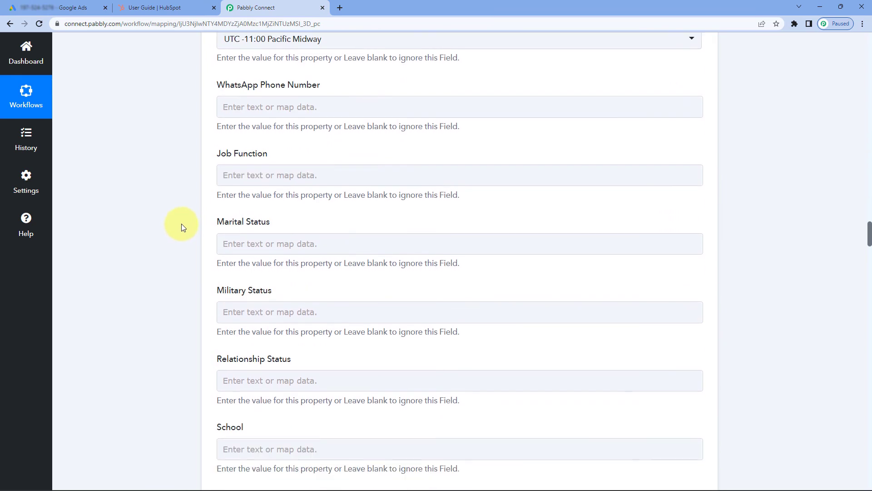
pyautogui.scroll(-13, 181, 226)
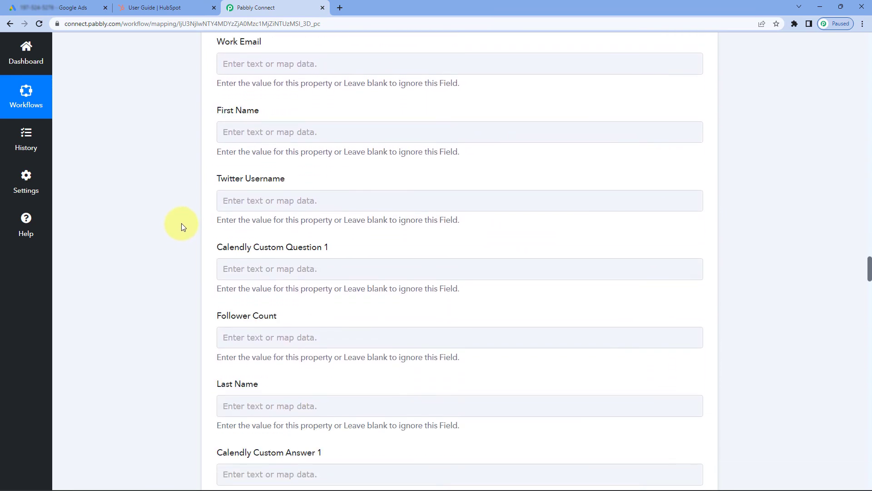
pyautogui.click(250, 132)
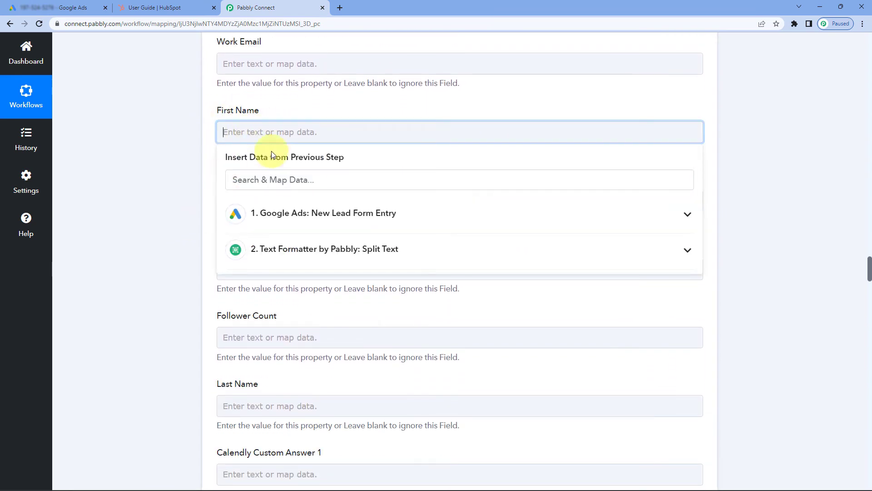
pyautogui.click(355, 251)
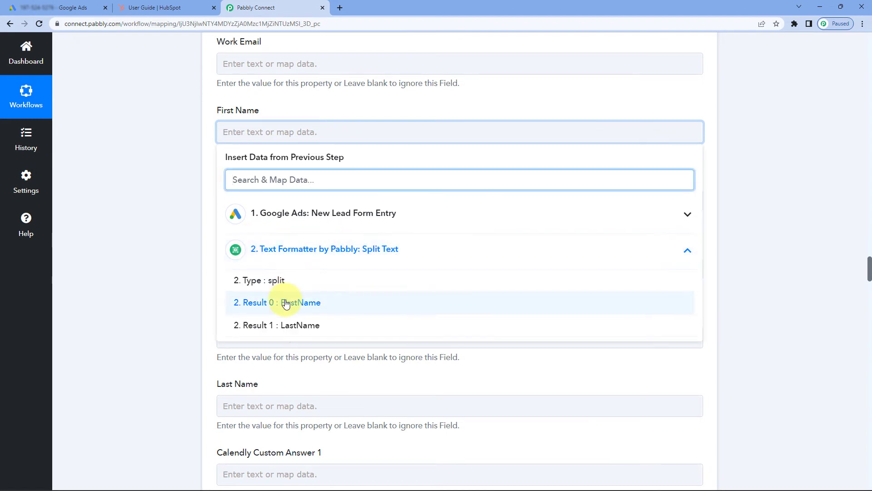
pyautogui.click(324, 302)
pyautogui.click(169, 224)
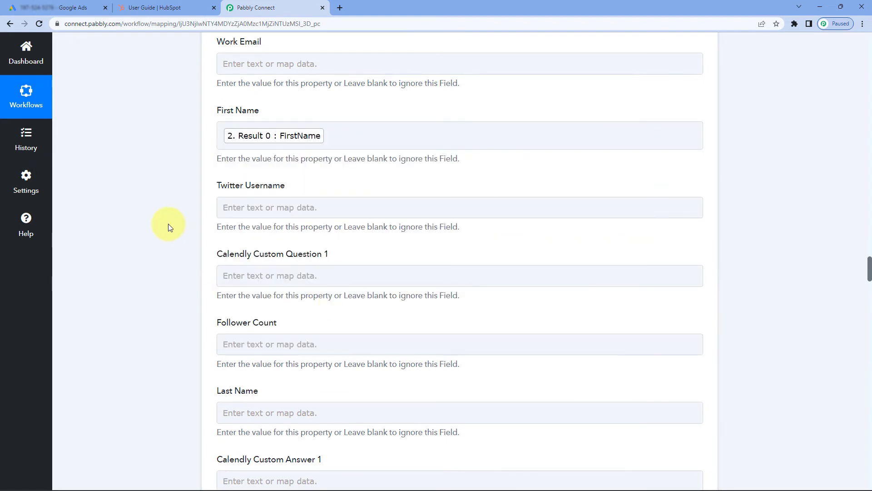
# Map Last Name to the Split Text output Result 1 (LastName)
pyautogui.scroll(-3, 182, 236)
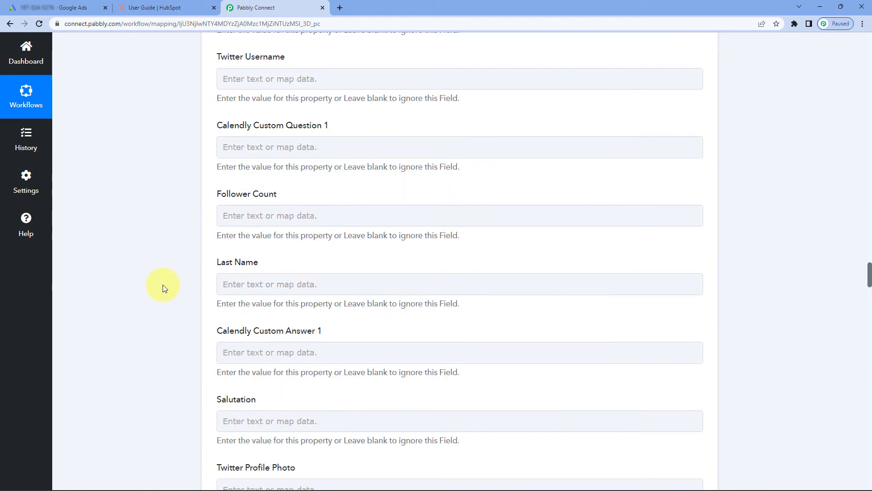
pyautogui.click(255, 277)
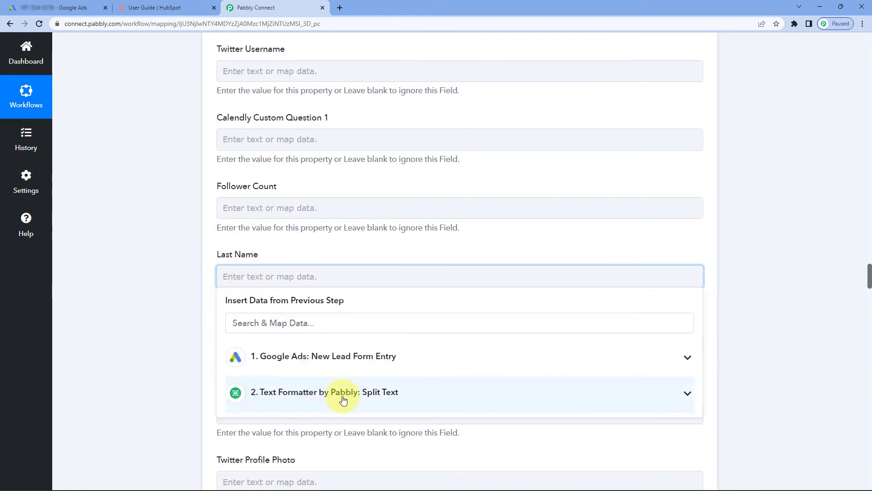
pyautogui.click(288, 391)
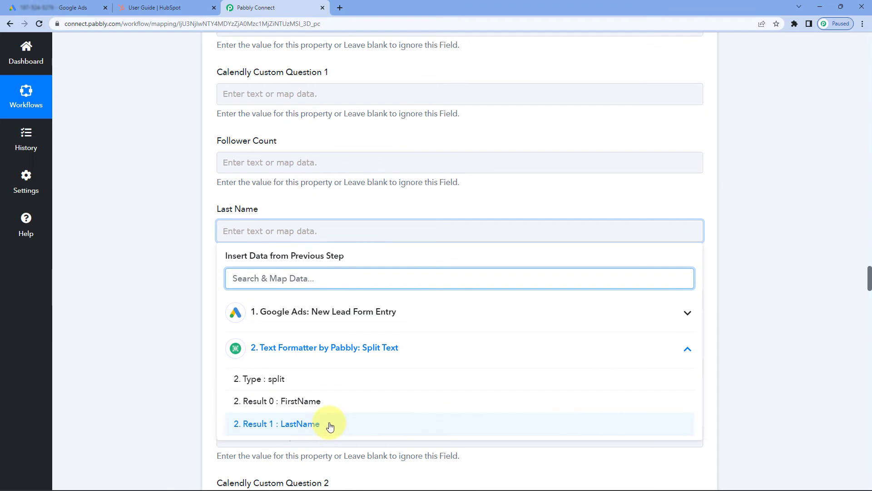
pyautogui.click(331, 424)
pyautogui.click(201, 291)
# Map Email to the Google Ads lead's email value
pyautogui.scroll(-8, 189, 218)
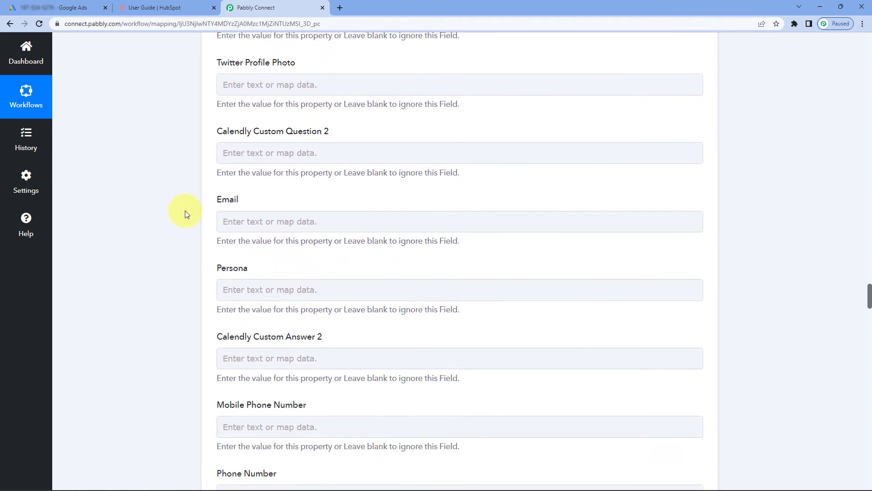
pyautogui.scroll(-1, 185, 211)
pyautogui.click(250, 217)
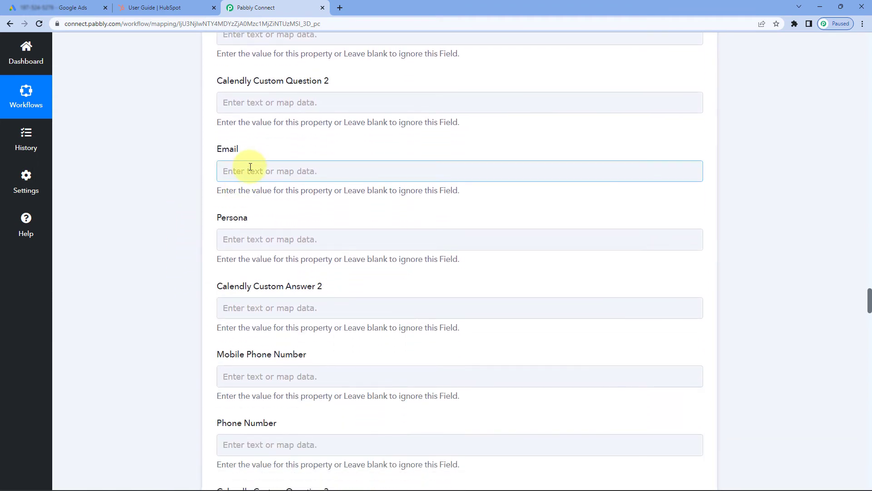
pyautogui.click(250, 167)
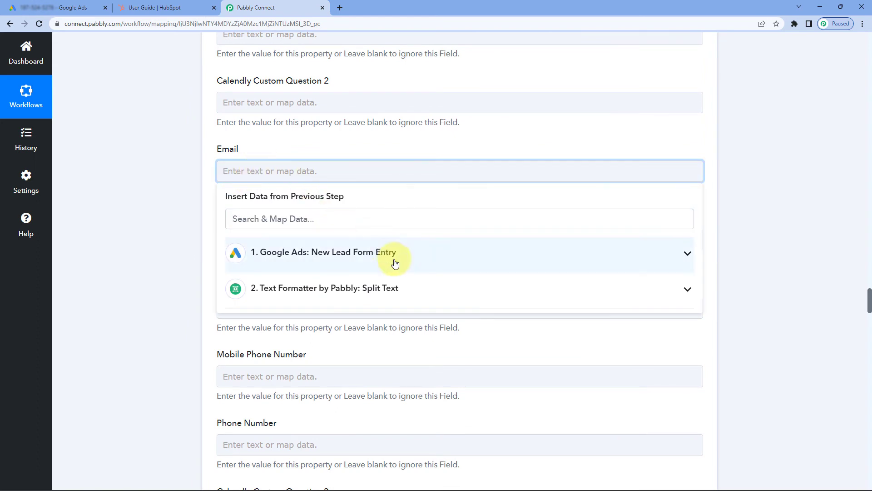
pyautogui.click(410, 253)
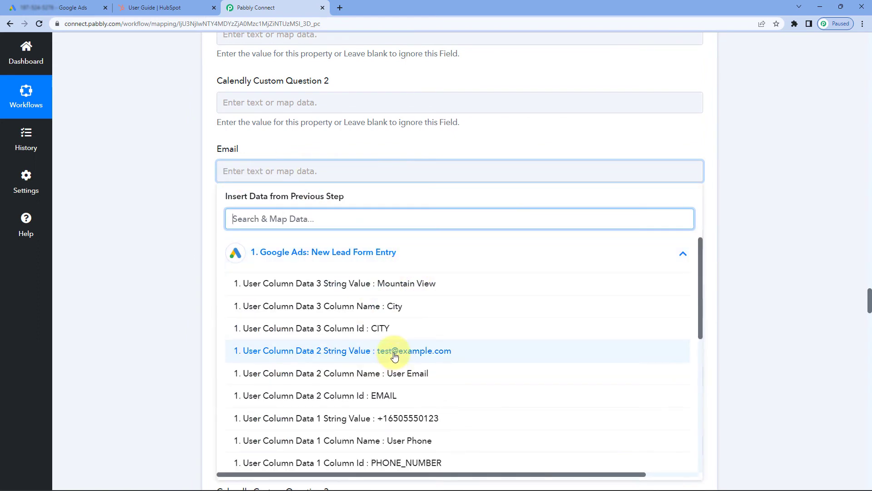
pyautogui.click(359, 352)
pyautogui.click(168, 218)
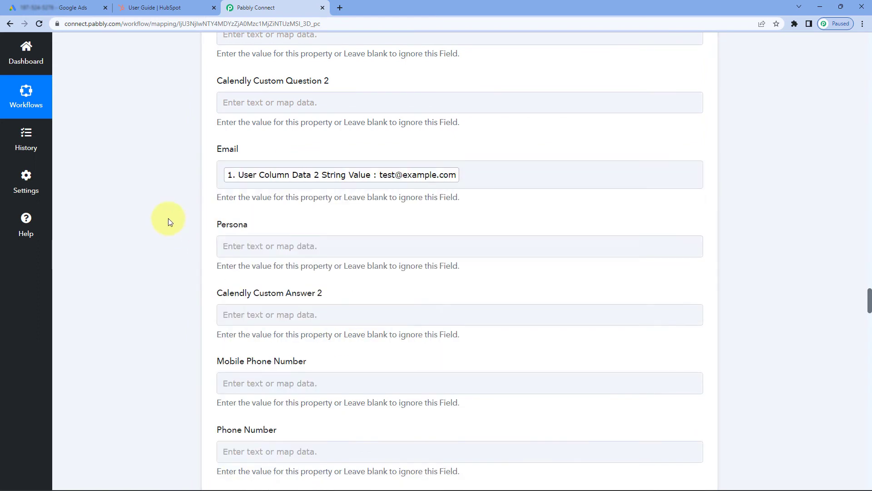
# Map Phone Number and City to the lead's phone and Mountain View city values
pyautogui.scroll(-4, 179, 209)
pyautogui.scroll(-3, 179, 209)
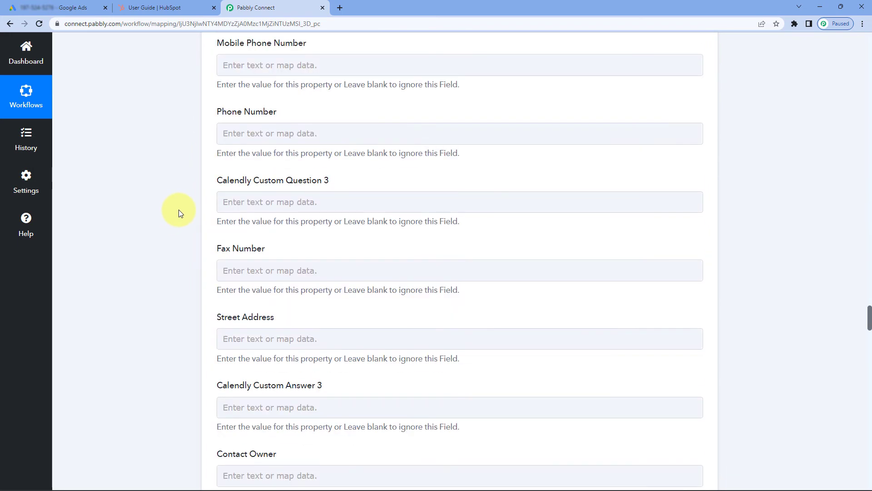
pyautogui.click(273, 132)
pyautogui.click(318, 217)
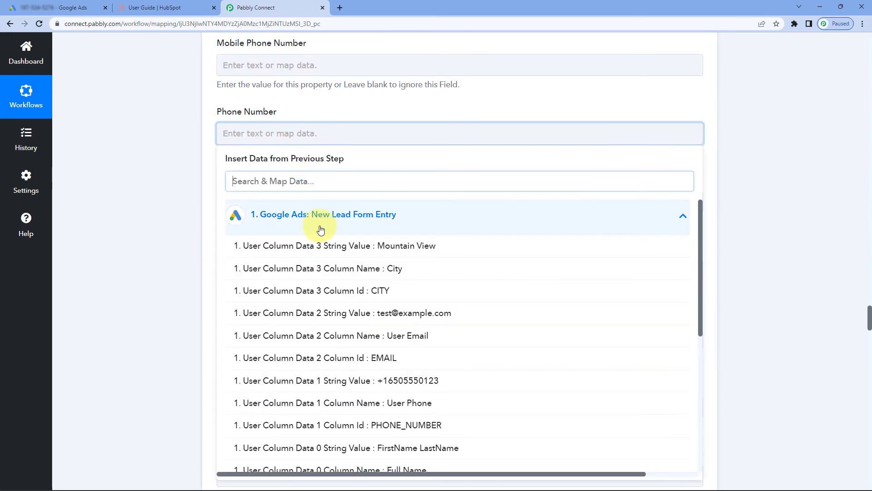
pyautogui.click(348, 381)
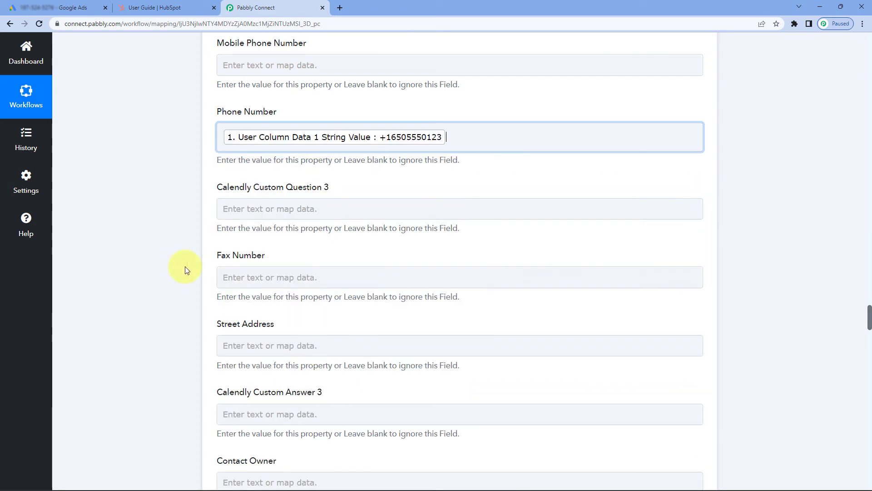
pyautogui.click(170, 245)
pyautogui.scroll(-10, 170, 244)
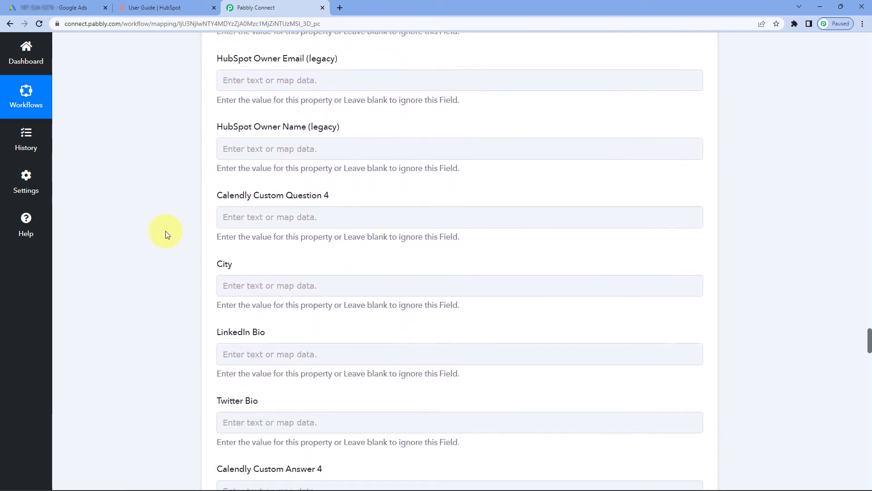
pyautogui.scroll(-1, 166, 231)
pyautogui.click(234, 211)
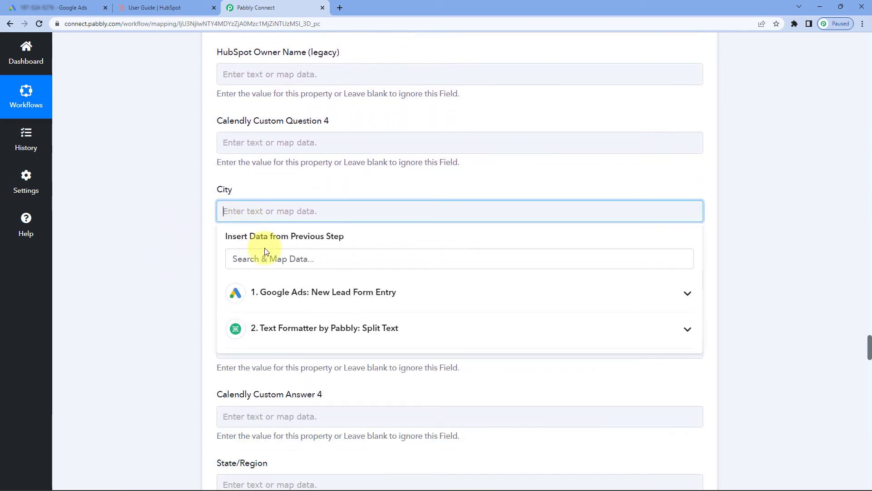
pyautogui.click(299, 292)
pyautogui.click(340, 326)
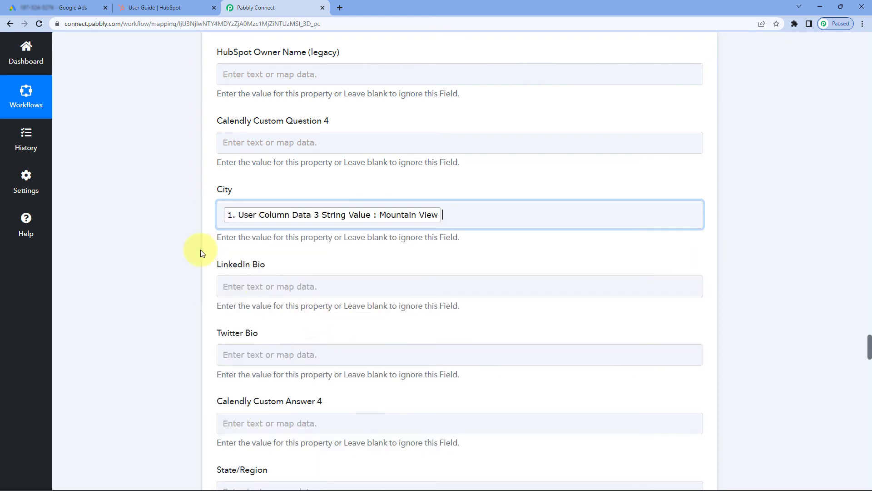
pyautogui.click(171, 230)
# Save and test the HubSpot step, confirming a contact with Id 18651 in Mountain View
pyautogui.scroll(-10, 168, 189)
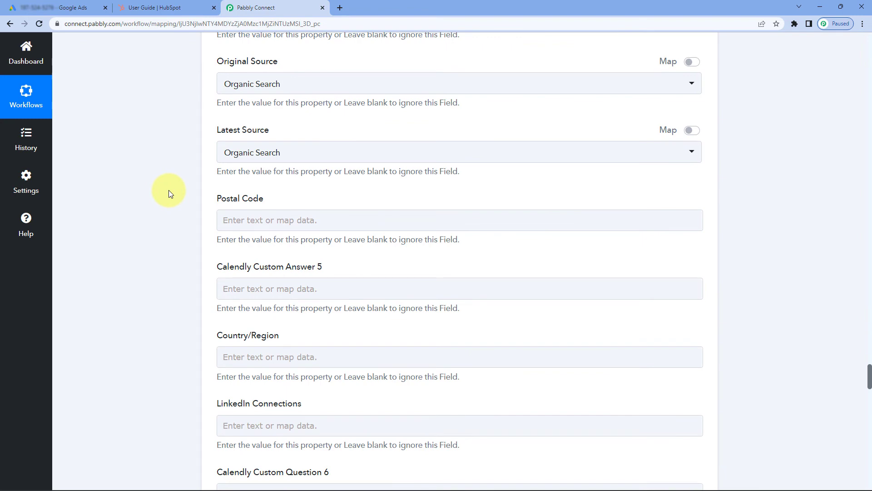
pyautogui.scroll(-12, 168, 190)
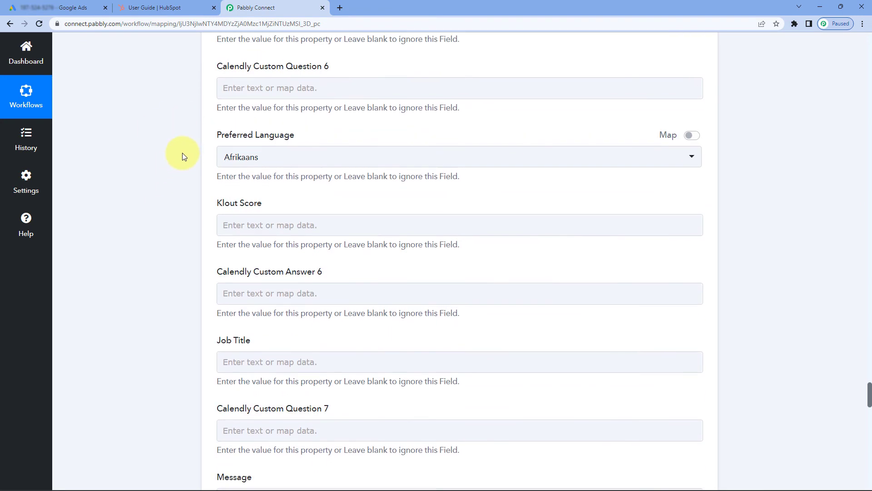
pyautogui.scroll(-16, 151, 182)
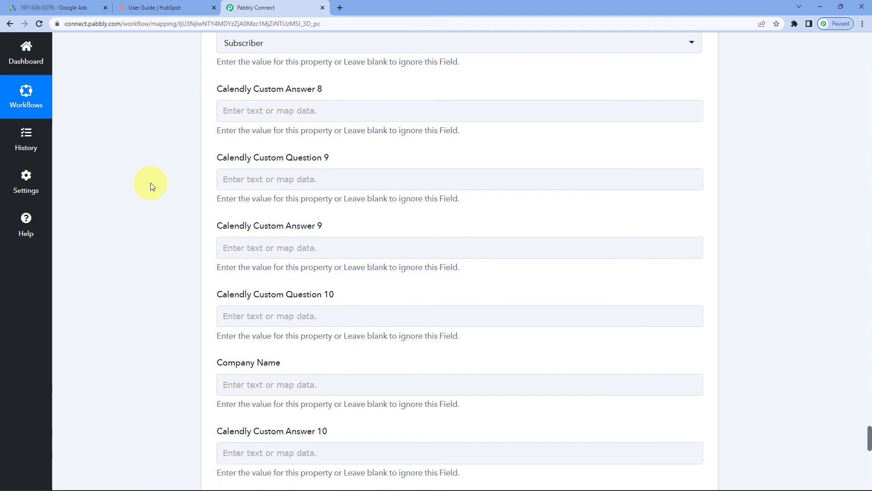
pyautogui.scroll(-10, 151, 181)
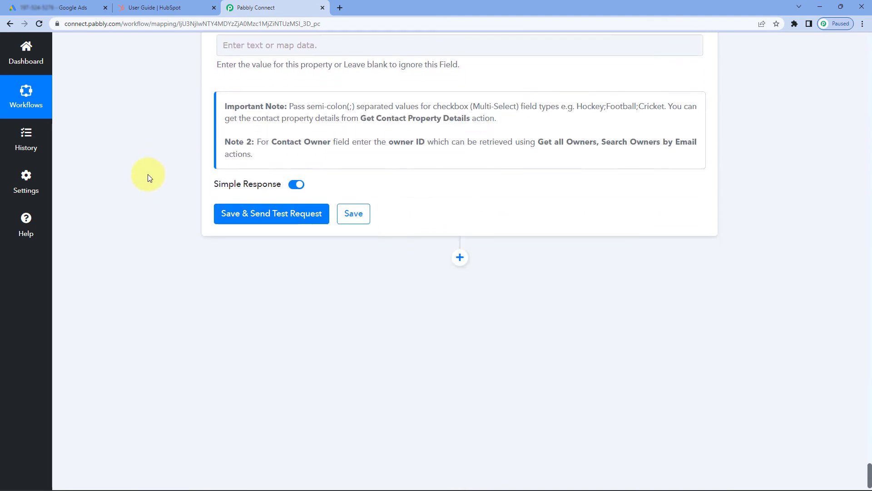
pyautogui.click(273, 207)
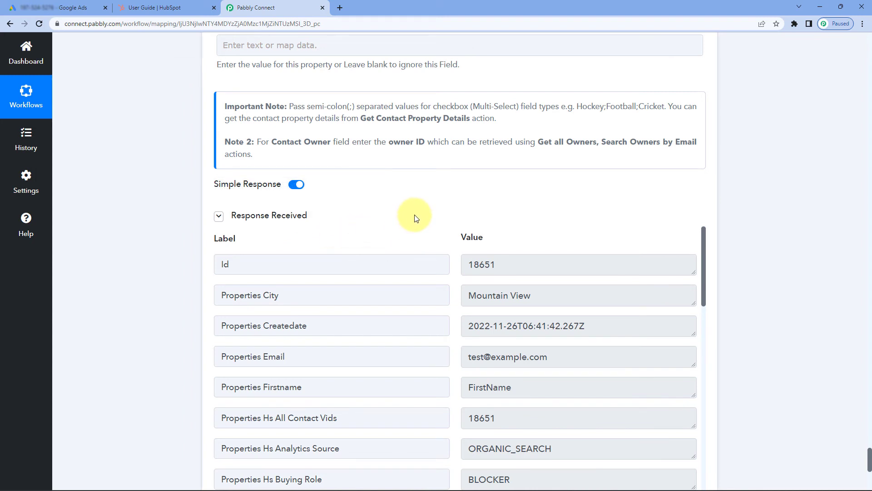
pyautogui.scroll(-1, 414, 215)
pyautogui.scroll(6, 370, 189)
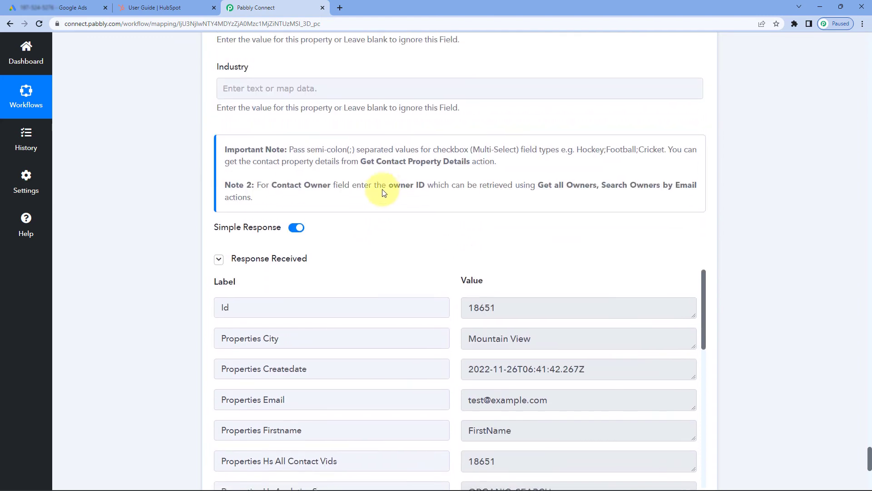
pyautogui.scroll(10, 393, 198)
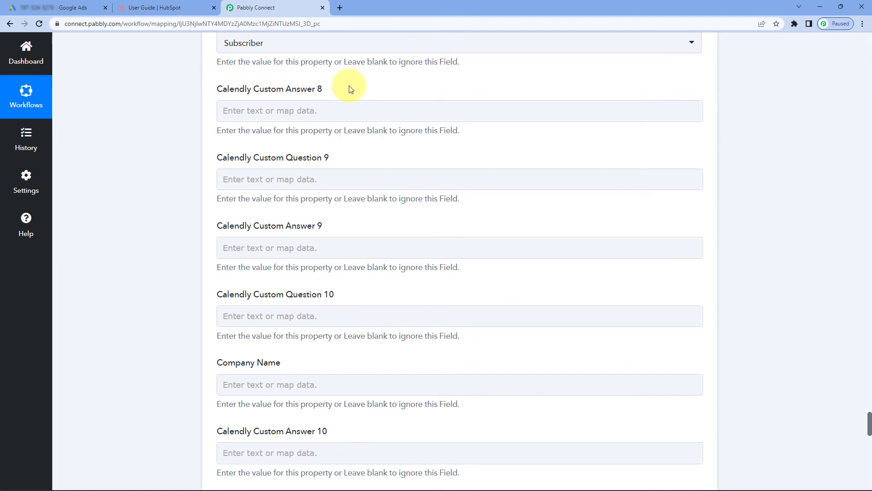
# In HubSpot Contacts, preview the new FirstName LastName contact, then return to Pabbly Connect
pyautogui.click(158, 9)
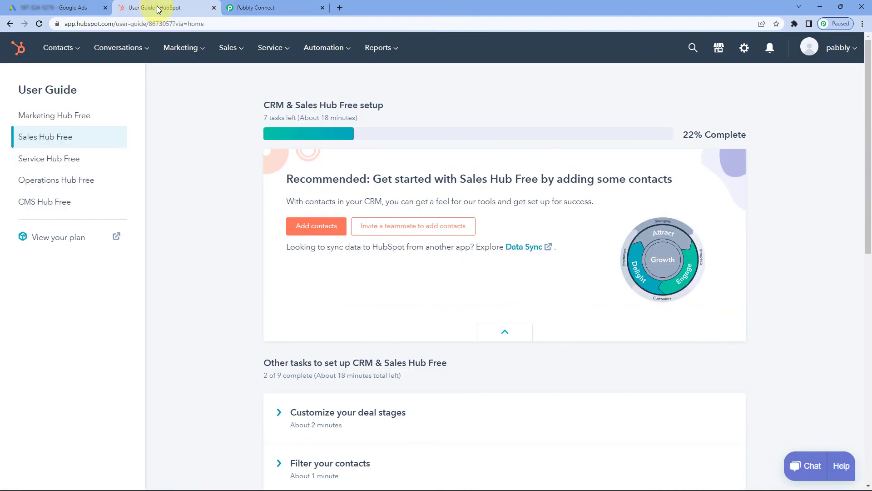
pyautogui.click(58, 48)
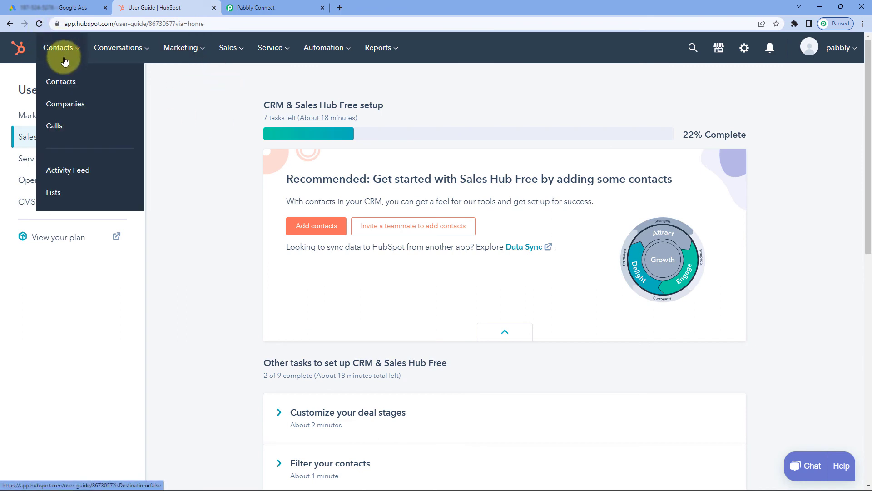
pyautogui.click(65, 78)
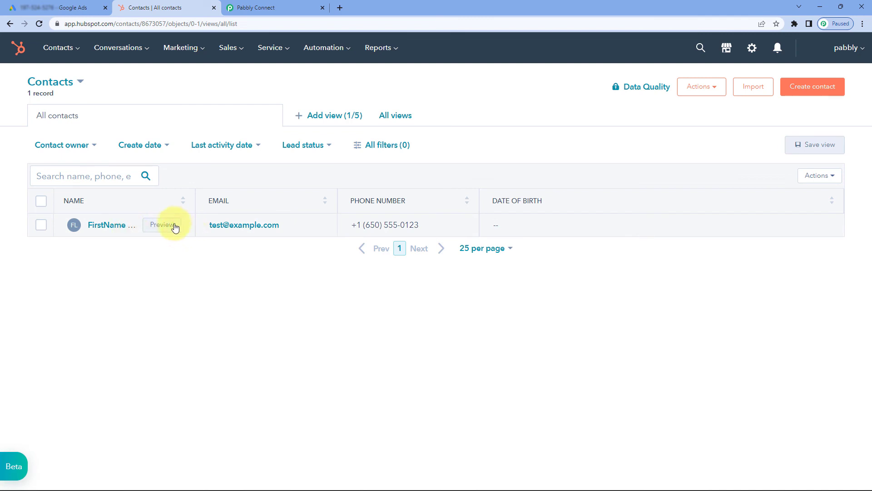
pyautogui.click(176, 227)
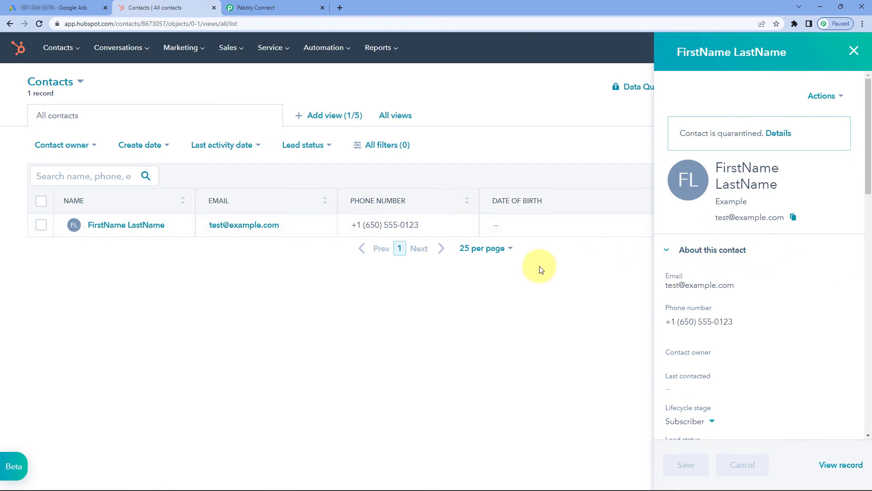
pyautogui.click(328, 7)
# Collapse the Google Ads trigger to show the three workflow steps: Google Ads, Split Text, HubSpot
pyautogui.scroll(10, 784, 162)
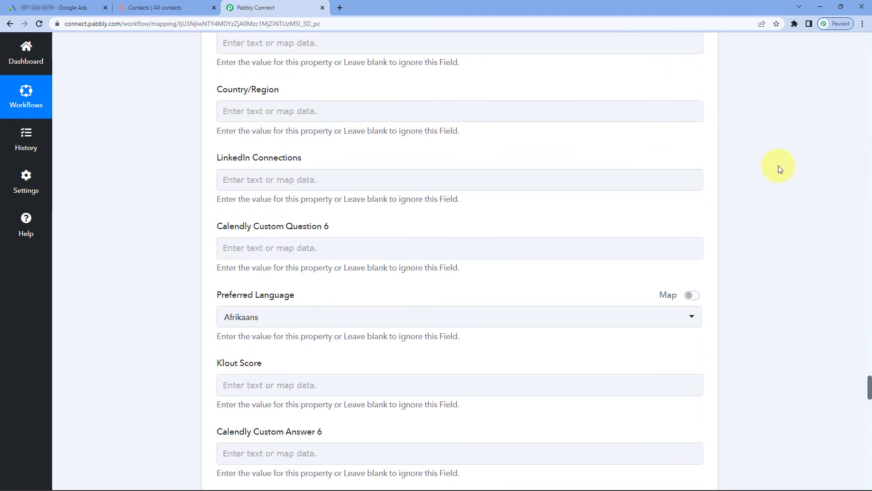
pyautogui.scroll(20, 778, 166)
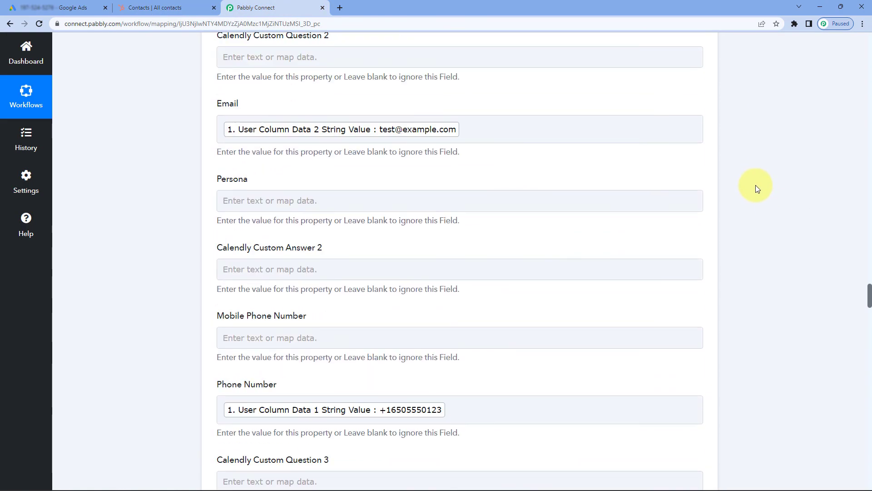
pyautogui.scroll(20, 756, 186)
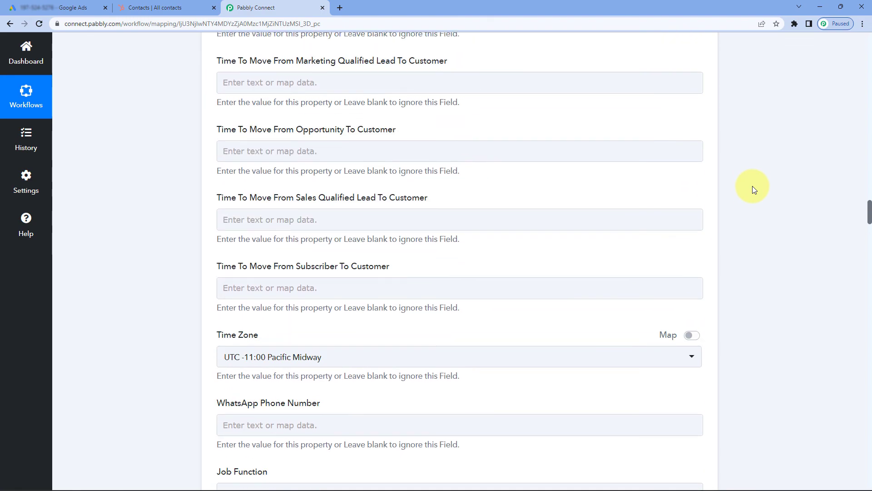
pyautogui.scroll(20, 752, 186)
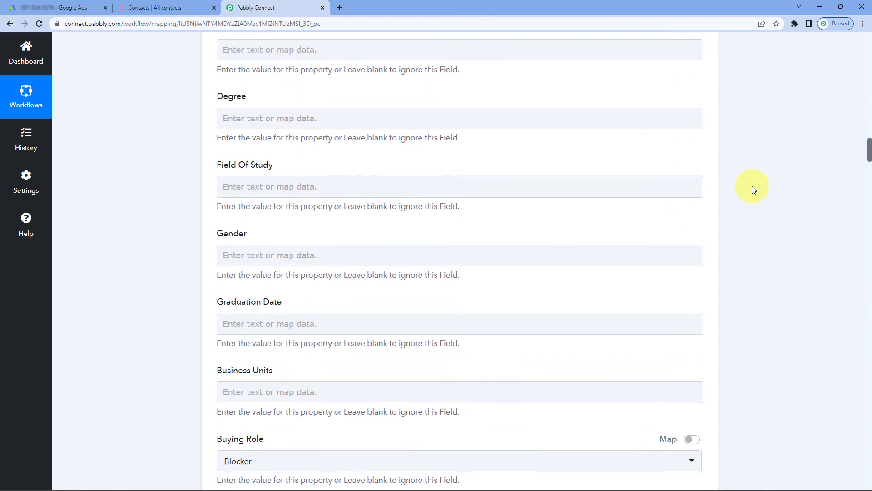
pyautogui.scroll(20, 751, 186)
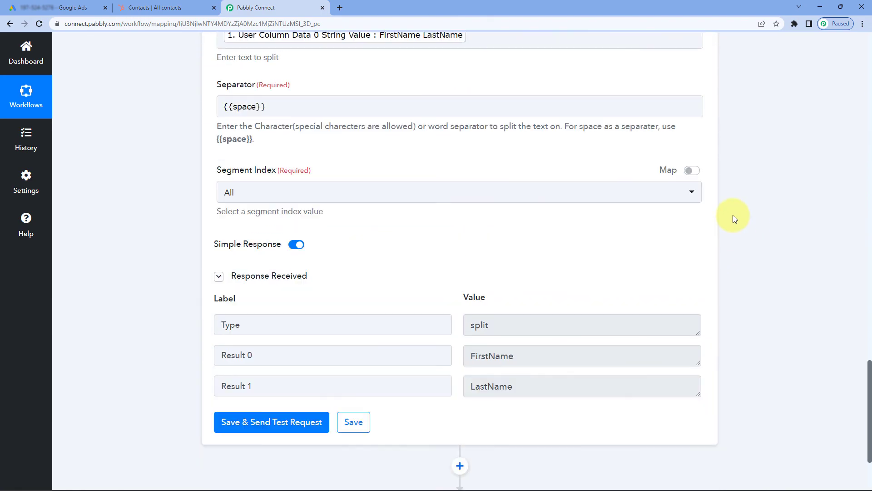
pyautogui.scroll(20, 732, 219)
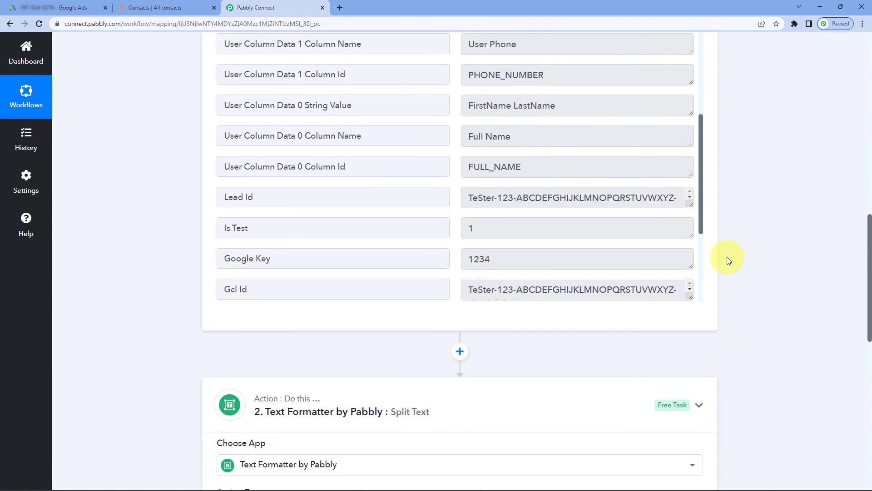
pyautogui.scroll(15, 727, 257)
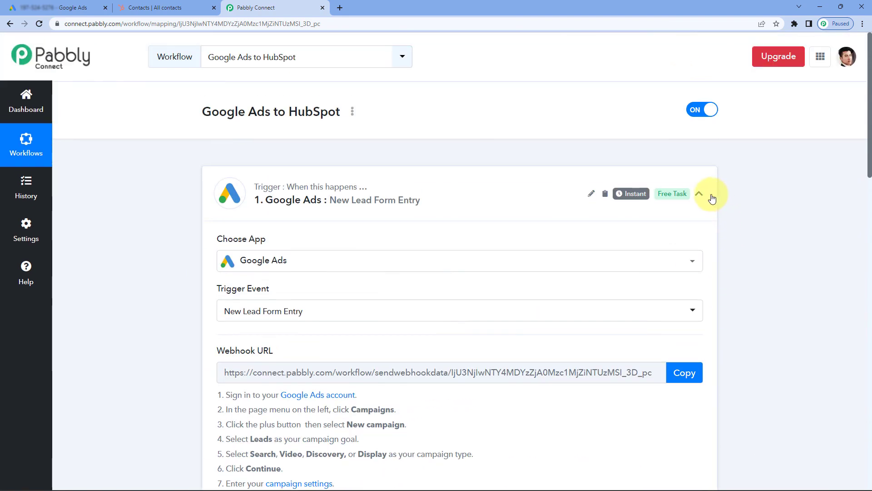
pyautogui.click(710, 198)
pyautogui.scroll(-1, 164, 173)
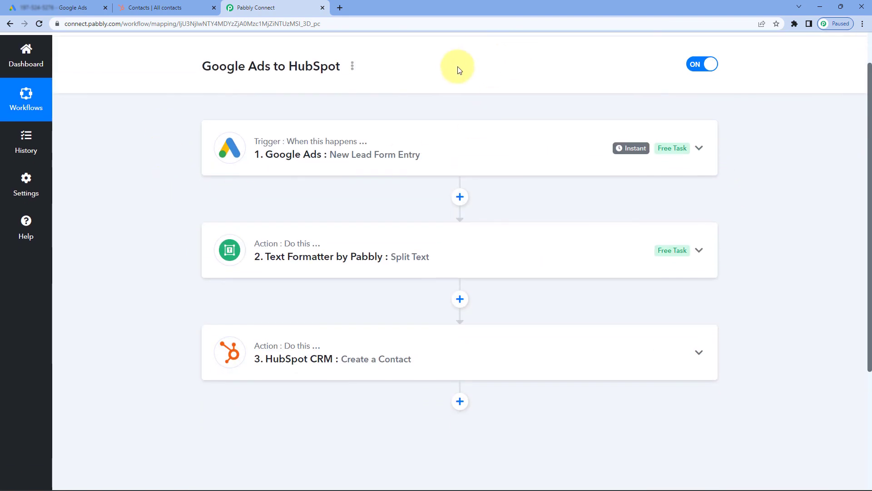